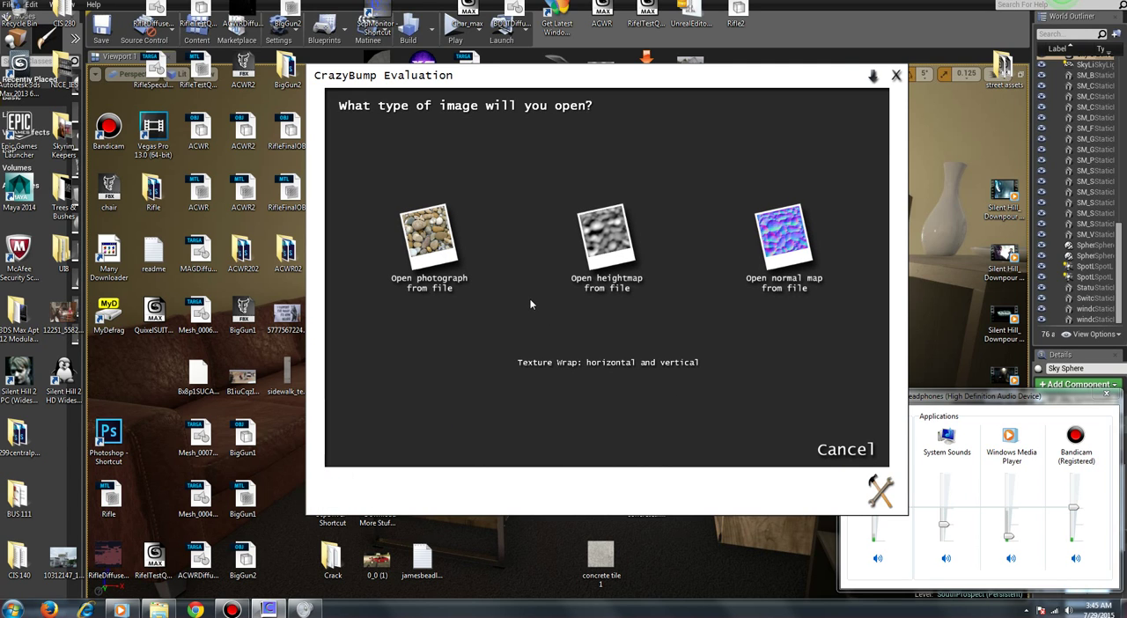
Step: Open the "concrete tile 1" photograph from the desktop and choose the second of the two suggested shapes
left_click(407, 220)
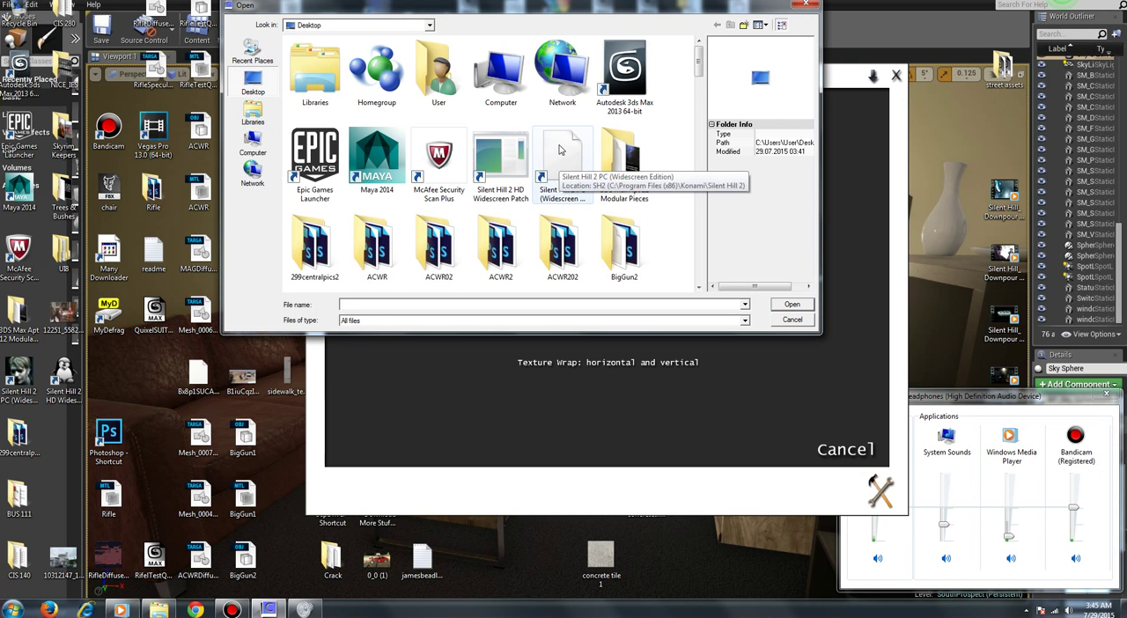
left_click_drag(698, 55, 695, 171)
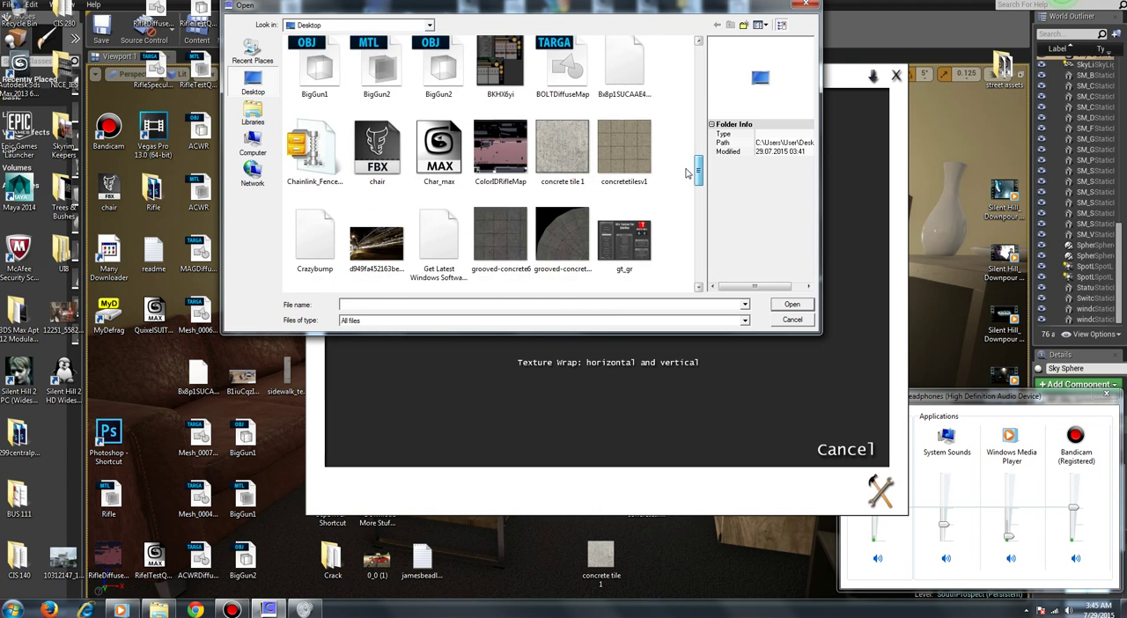
left_click(562, 148)
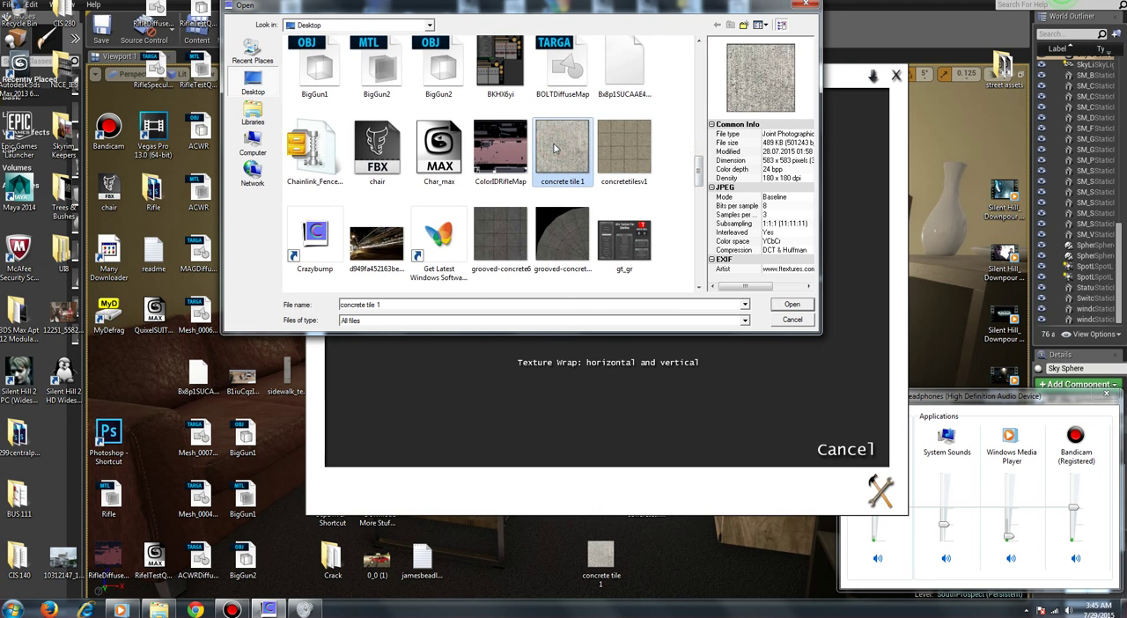
left_click(790, 305)
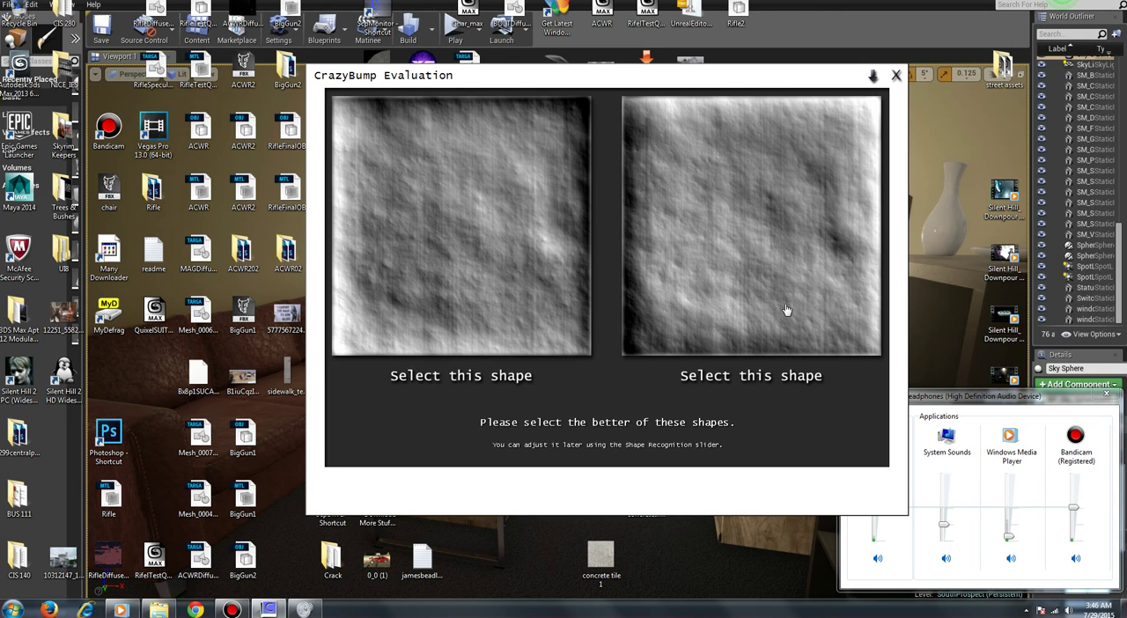
left_click(746, 266)
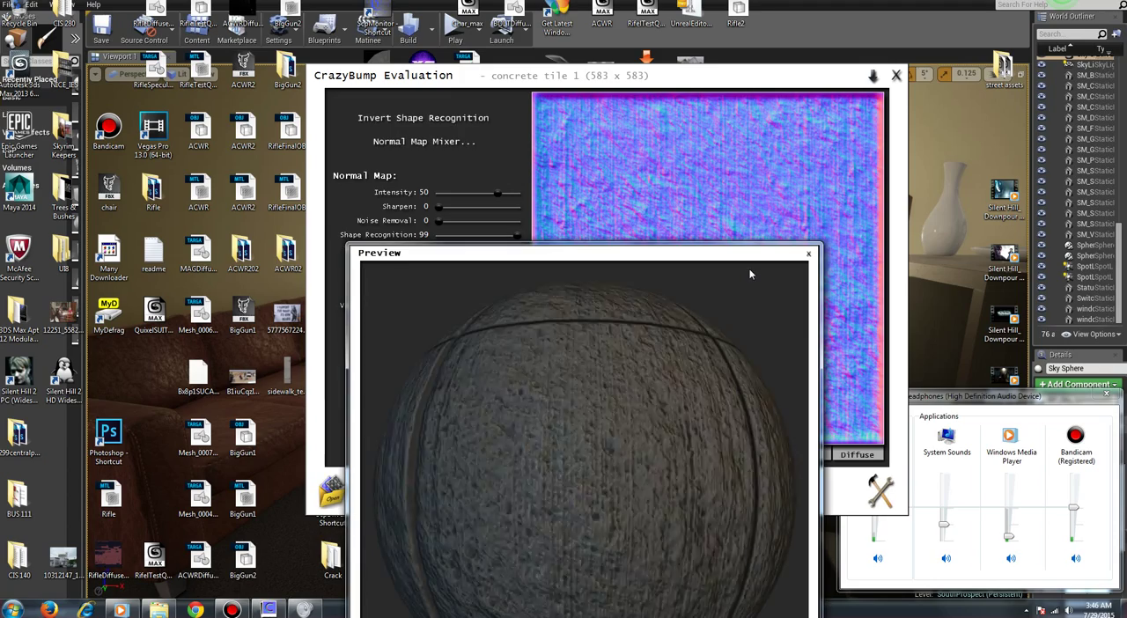
Step: Arrange the map editor and the 3D preview side by side, and rotate the preview ball to inspect the concrete surface
left_click_drag(699, 253, 908, 71)
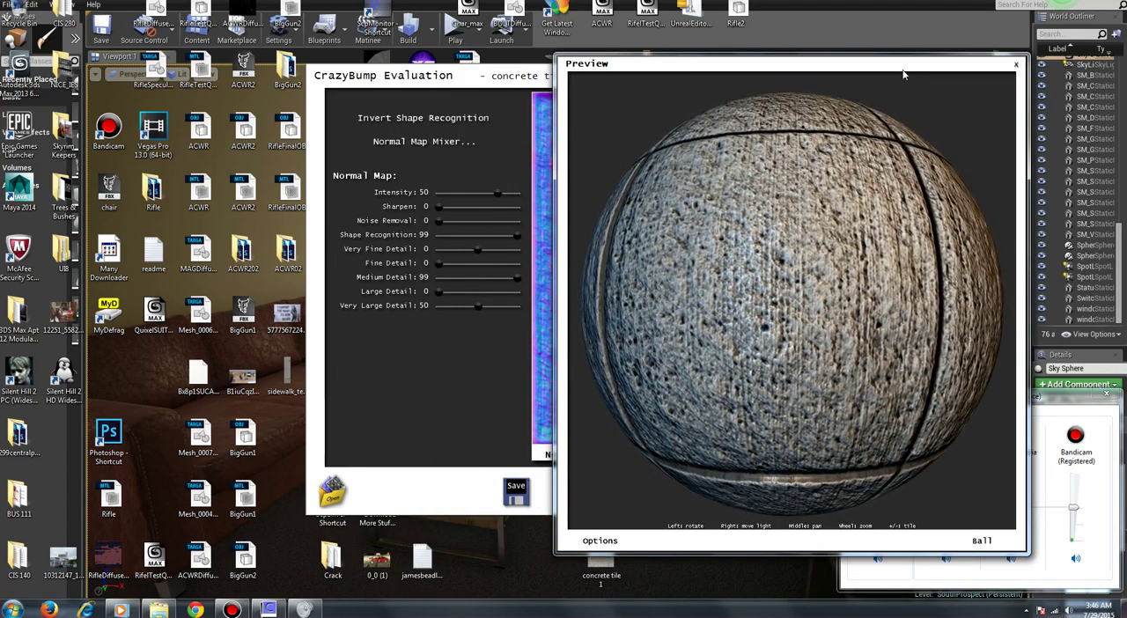
left_click_drag(862, 273, 794, 307)
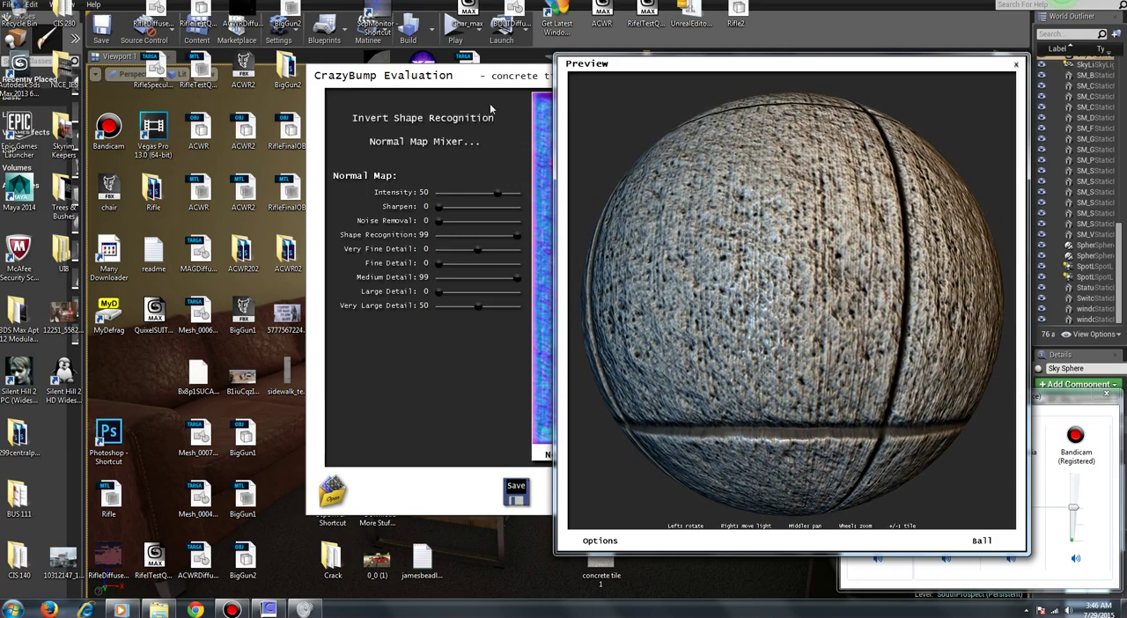
left_click_drag(468, 77, 143, 85)
left_click_drag(717, 74, 757, 82)
left_click_drag(852, 283, 720, 388)
left_click_drag(891, 281, 778, 306)
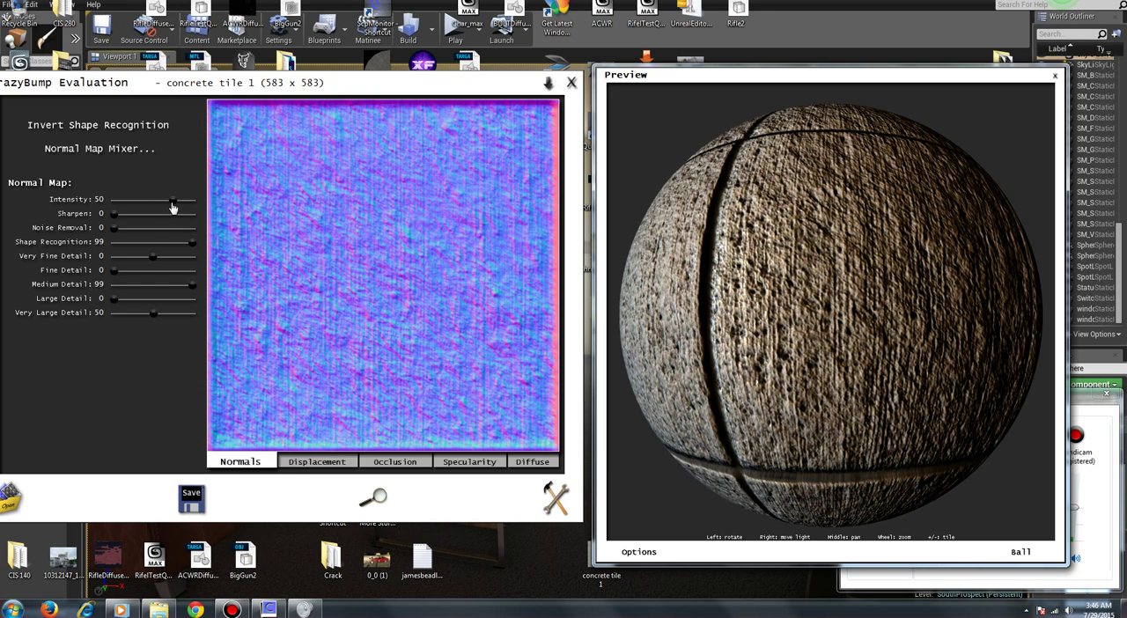
Step: Set the normal map's Intensity to 22, Sharpen to 69, Fine Detail to 71, Large Detail to 27 and Very Large Detail to 59
left_click_drag(114, 221, 162, 205)
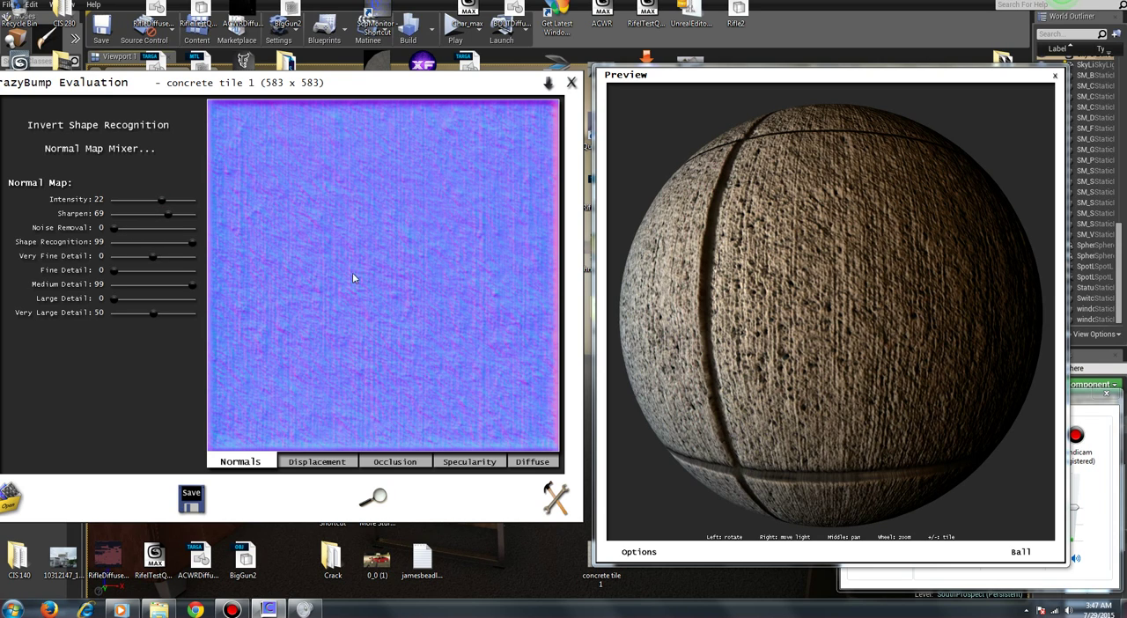
left_click_drag(845, 329, 834, 309)
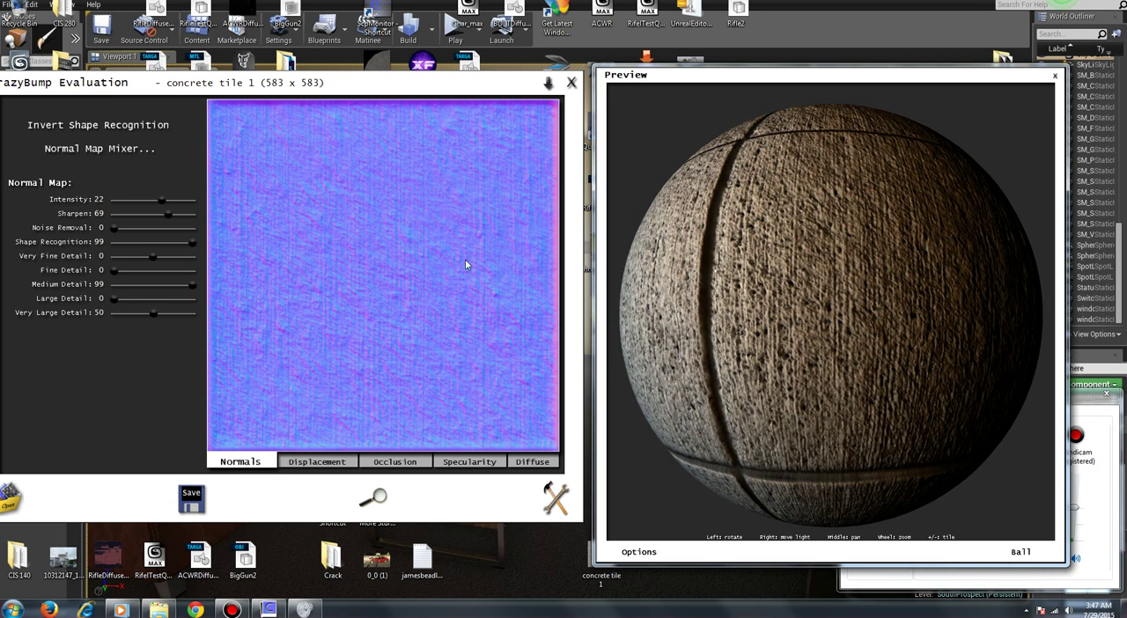
left_click_drag(113, 276, 168, 273)
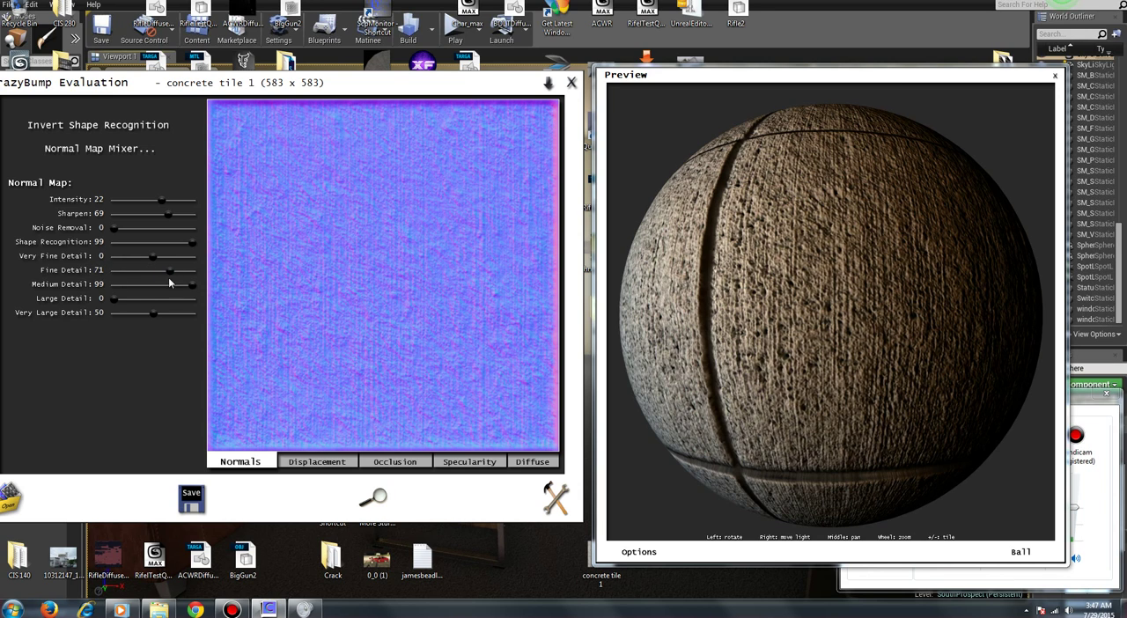
left_click_drag(117, 300, 158, 317)
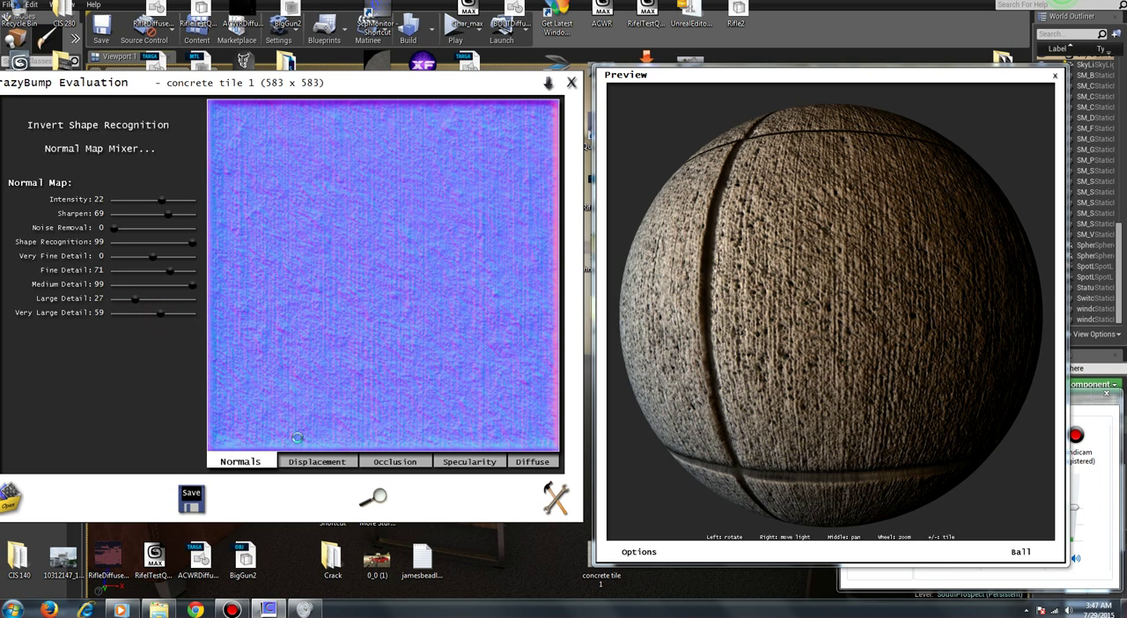
Step: Set the displacement map's Depth to 5 and Enhance Detail to 91, checking the effect on the preview ball
left_click(317, 462)
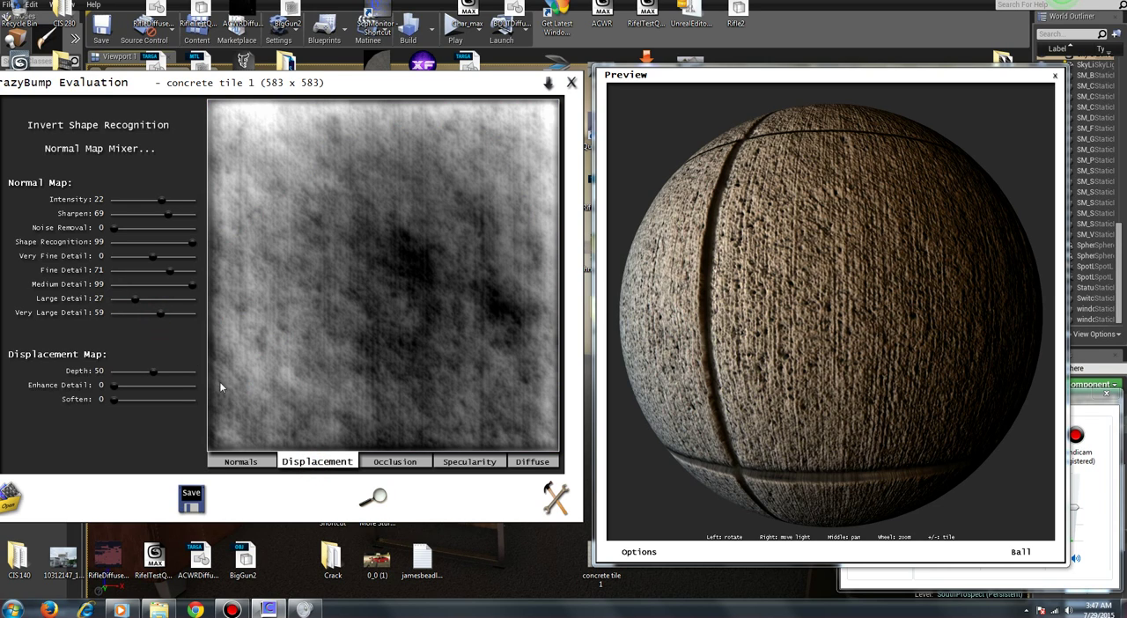
left_click_drag(155, 372, 120, 376)
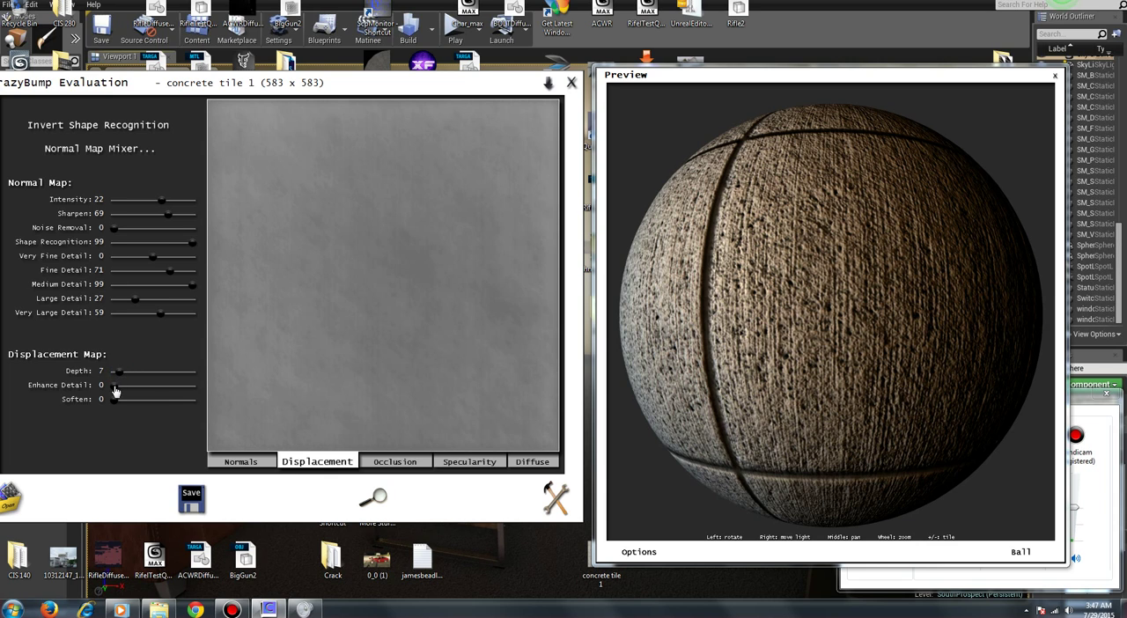
left_click_drag(114, 388, 184, 393)
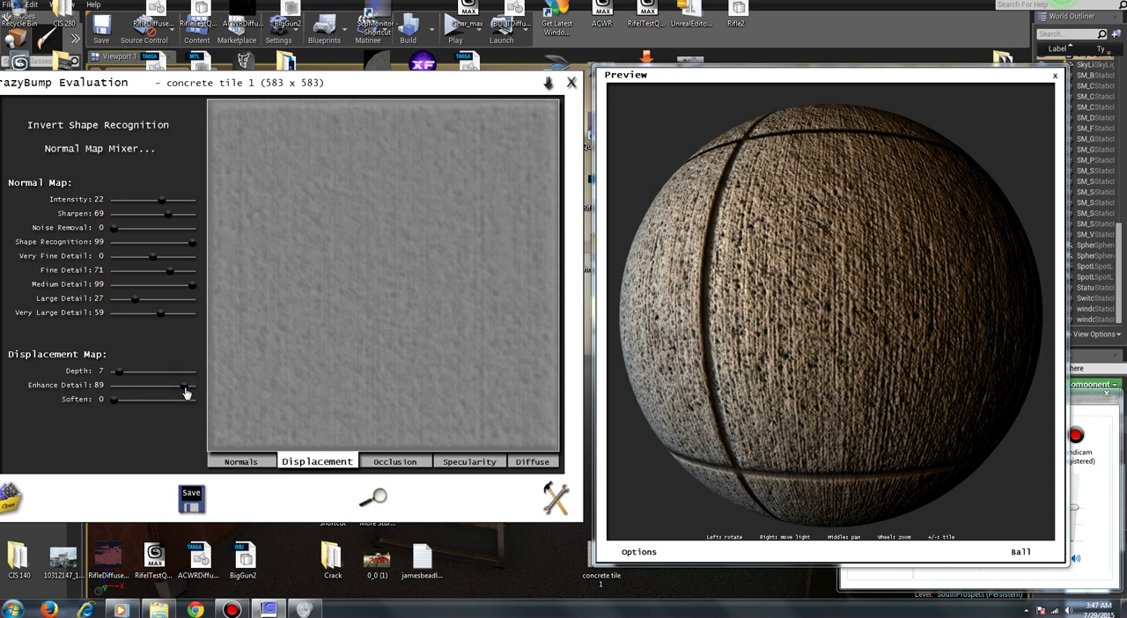
left_click_drag(186, 392, 187, 393)
left_click_drag(928, 284, 853, 268)
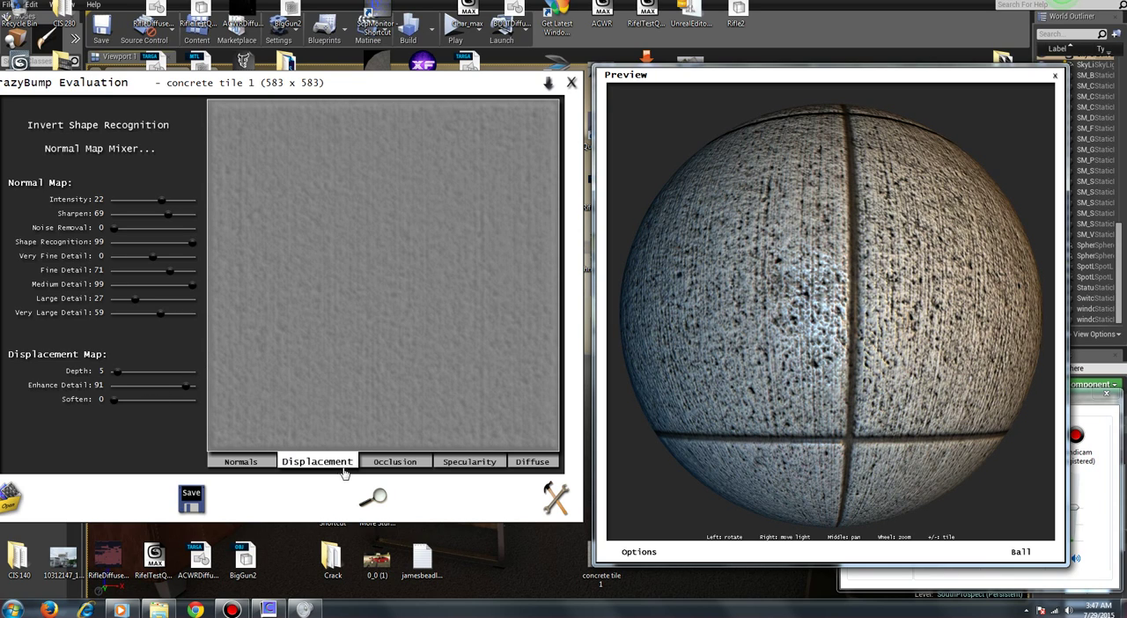
Step: Set the normal map's Fine Detail to 83, Large Detail to 44 and Very Large Detail to 70, and fine-tune the displacement map's Enhance Detail
left_click(251, 462)
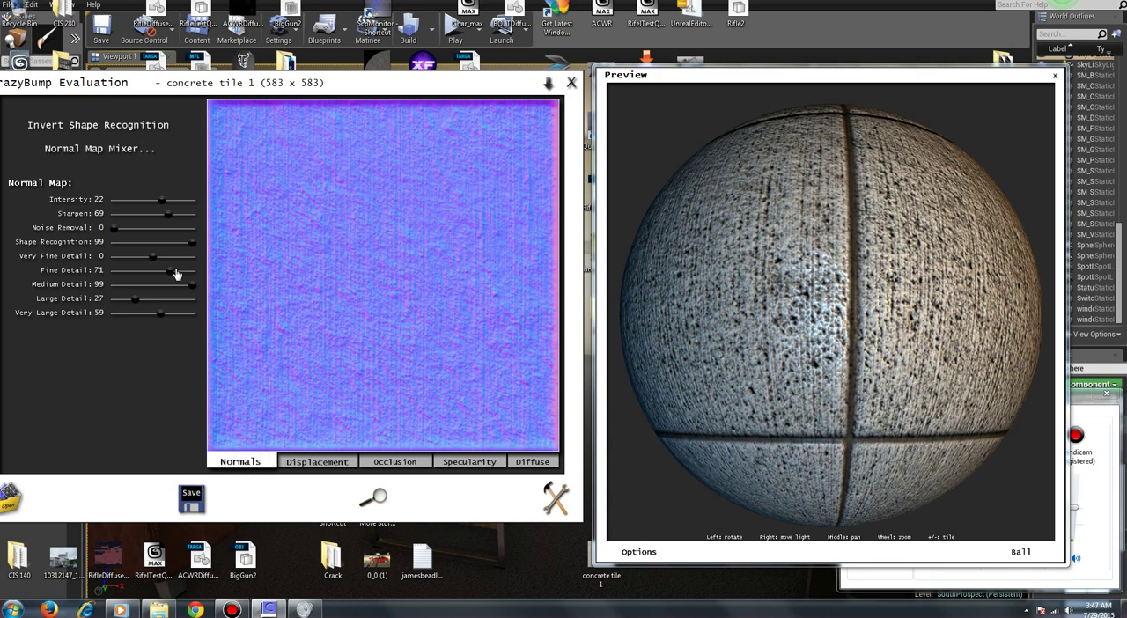
left_click_drag(174, 276, 149, 301)
left_click_drag(160, 317, 170, 318)
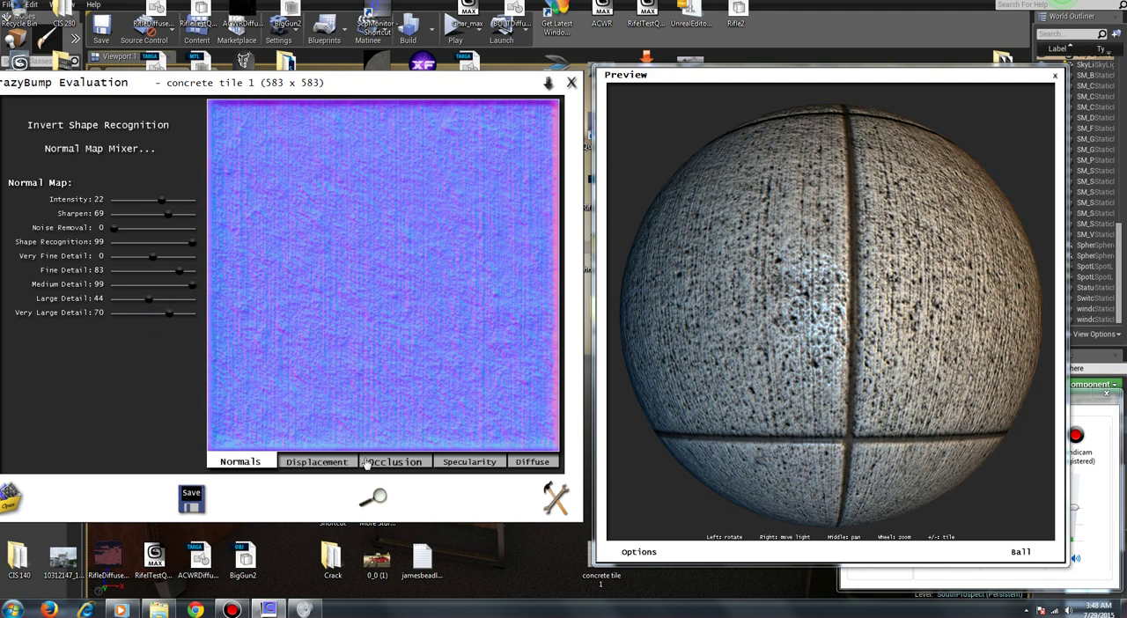
left_click(333, 462)
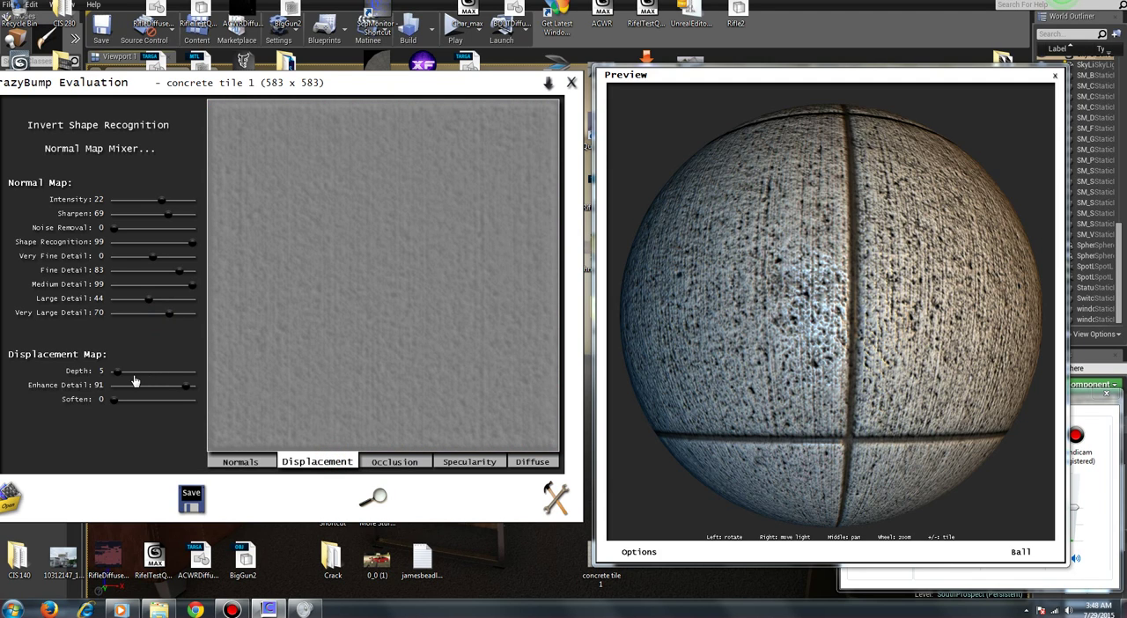
left_click_drag(184, 392, 187, 391)
Step: Set the occlusion map's Power to 83 and Enhance Detail to 92, checking the shading on the preview ball
left_click(387, 463)
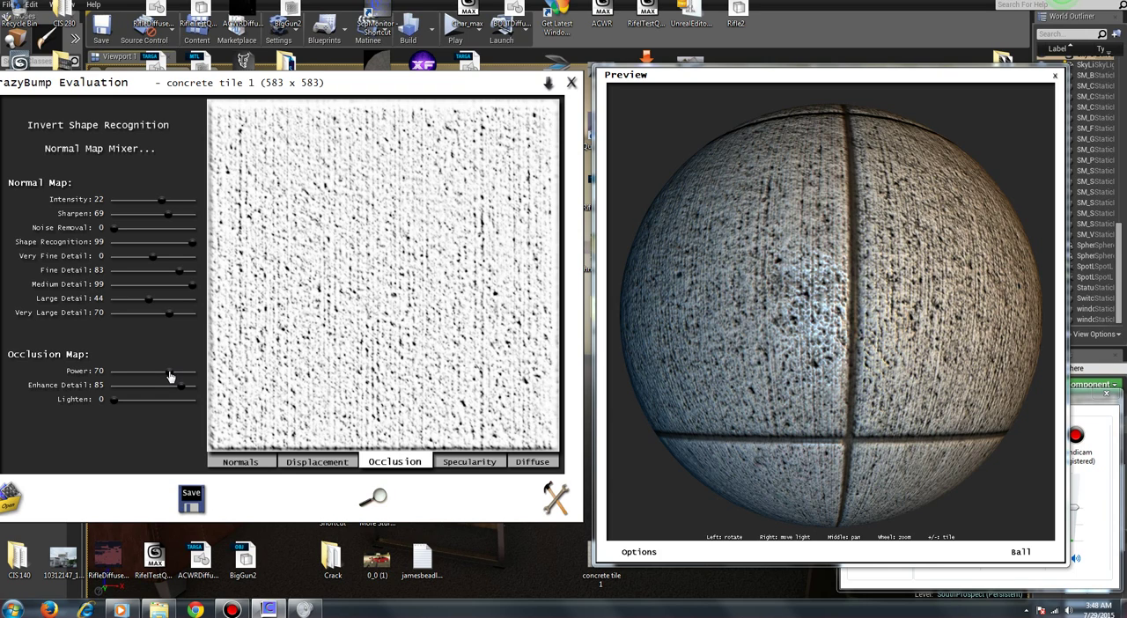
mouse_move(170, 376)
left_mouse_down()
mouse_move(123, 376)
mouse_move(159, 384)
mouse_move(180, 375)
mouse_move(189, 393)
left_mouse_up()
left_click_drag(186, 390, 183, 390)
left_click_drag(183, 390, 187, 393)
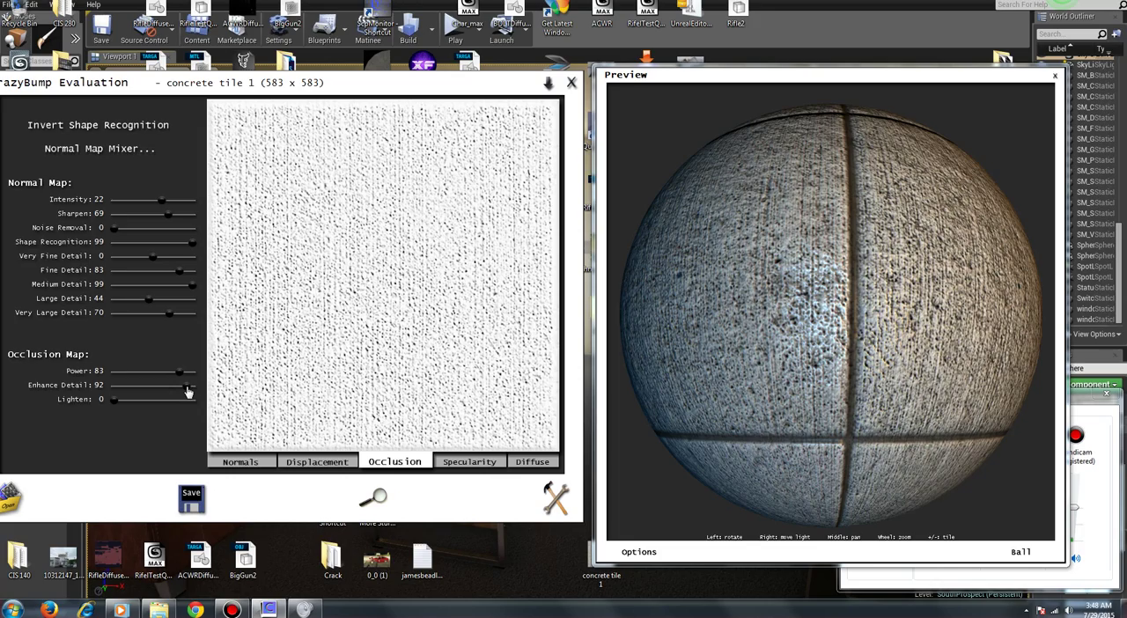
left_click_drag(901, 356, 789, 373)
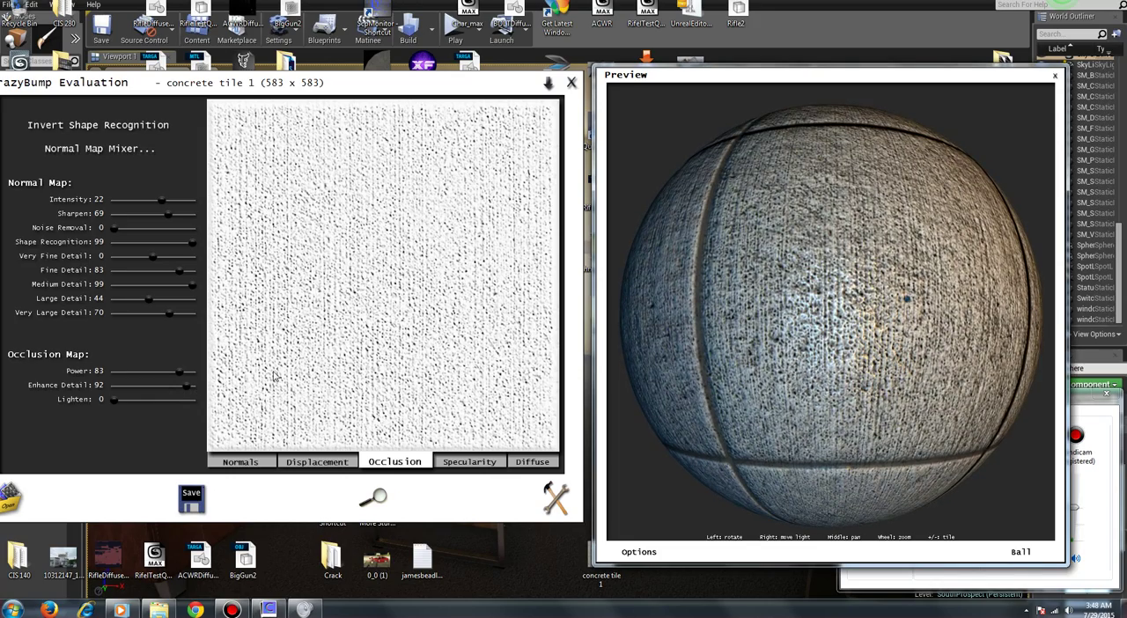
Step: Set the specularity map's Enhance Detail to 96 and the preview gloss to 200, checking the highlights on the ball
left_click(460, 468)
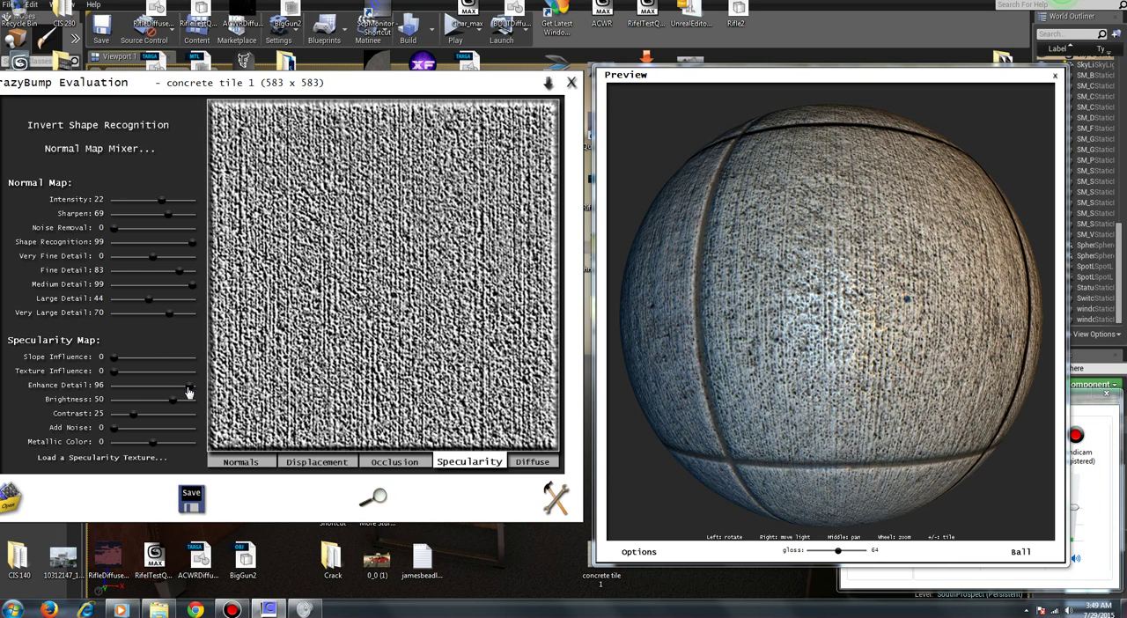
left_click_drag(188, 392, 187, 391)
mouse_move(188, 387)
left_mouse_down()
mouse_move(129, 390)
mouse_move(191, 393)
left_mouse_up()
mouse_move(838, 556)
left_mouse_down()
mouse_move(806, 550)
mouse_move(863, 550)
left_mouse_up()
left_click_drag(899, 438, 882, 463)
left_click_drag(788, 259, 998, 384)
left_click_drag(858, 429, 728, 288)
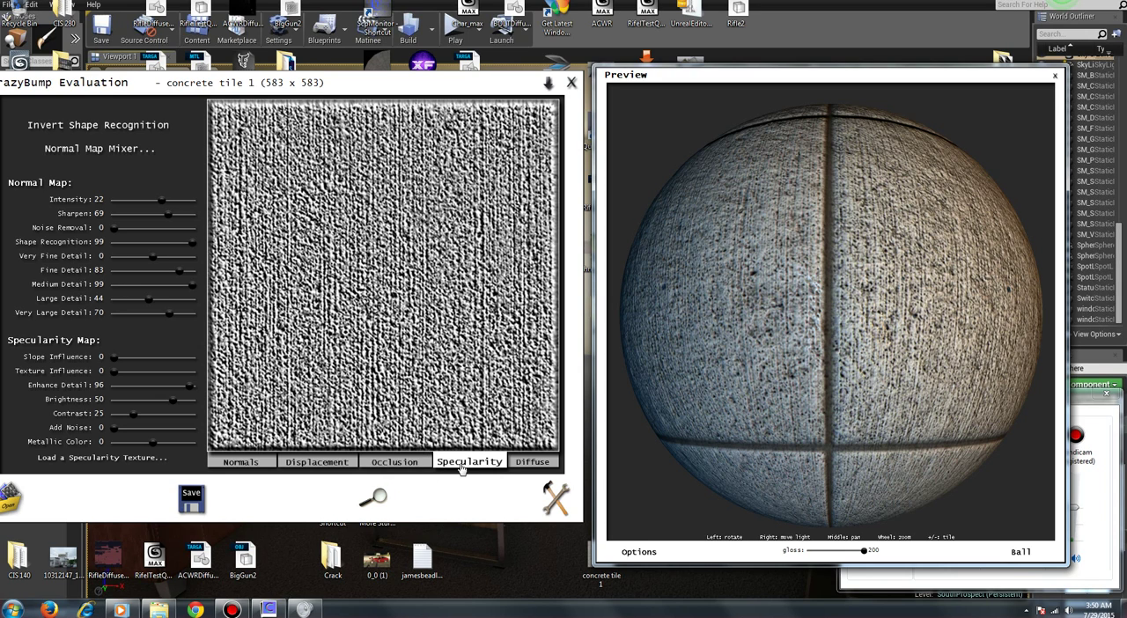
Step: Slightly raise the diffuse map's 3D Crevices, and set the normal map's Intensity to 26
left_click(519, 467)
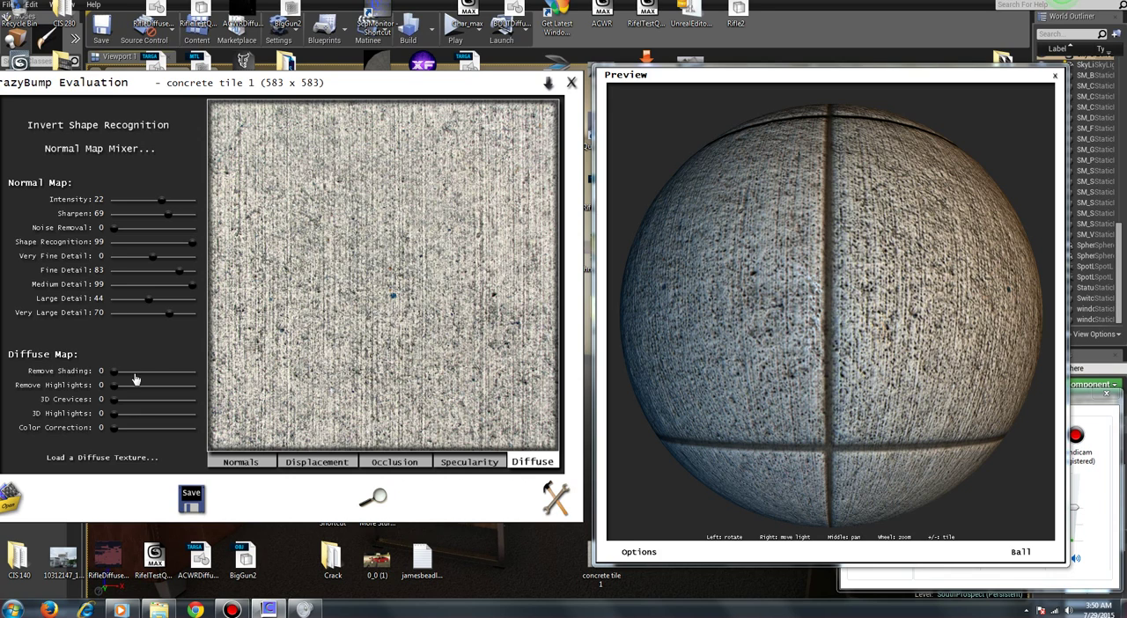
mouse_move(114, 400)
left_mouse_down()
mouse_move(131, 400)
mouse_move(119, 420)
mouse_move(127, 408)
left_mouse_up()
left_click(256, 464)
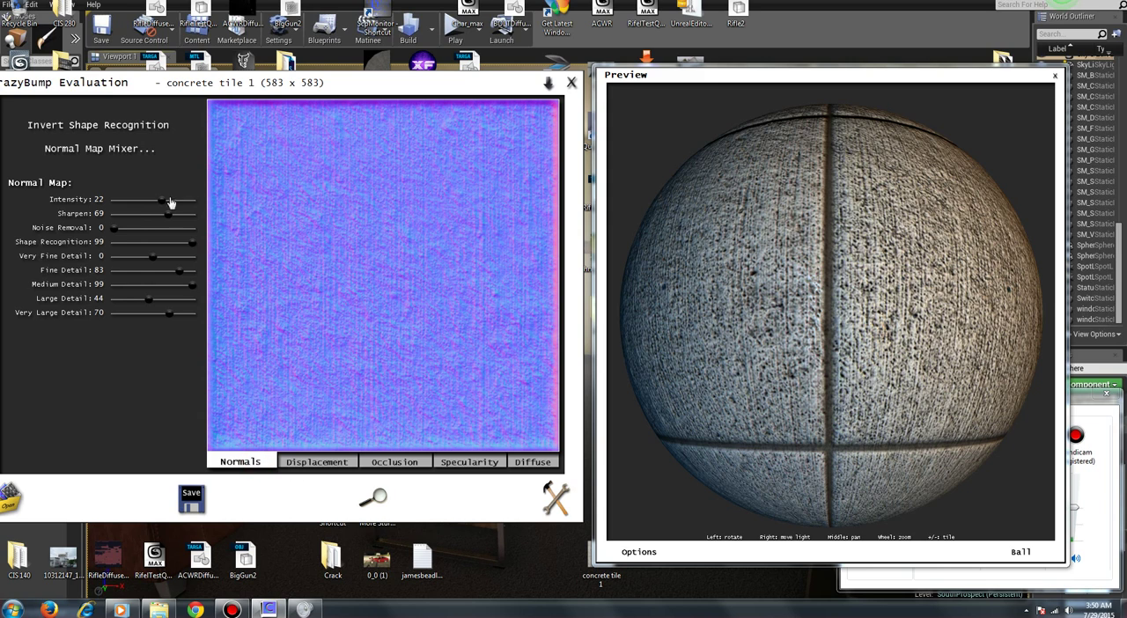
left_click_drag(163, 201, 166, 205)
Step: Move the preview and the volume mixer aside, and add the lowest Silent Hill video on the desktop to the Windows Media Player list
left_click_drag(709, 80, 476, 81)
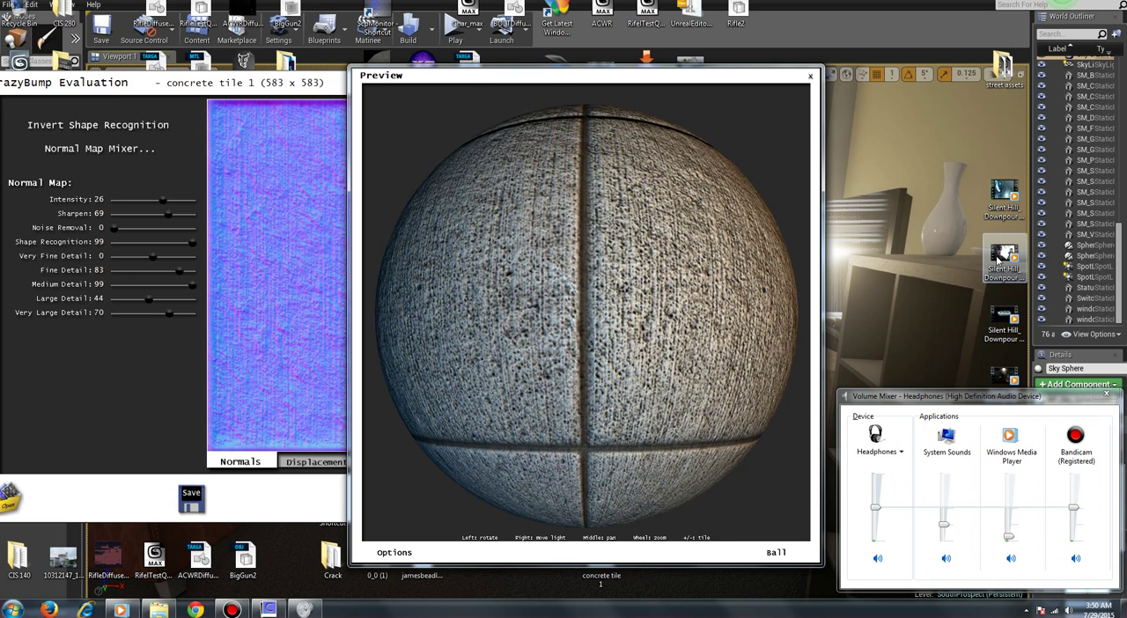
left_click_drag(996, 404, 880, 530)
right_click(993, 491)
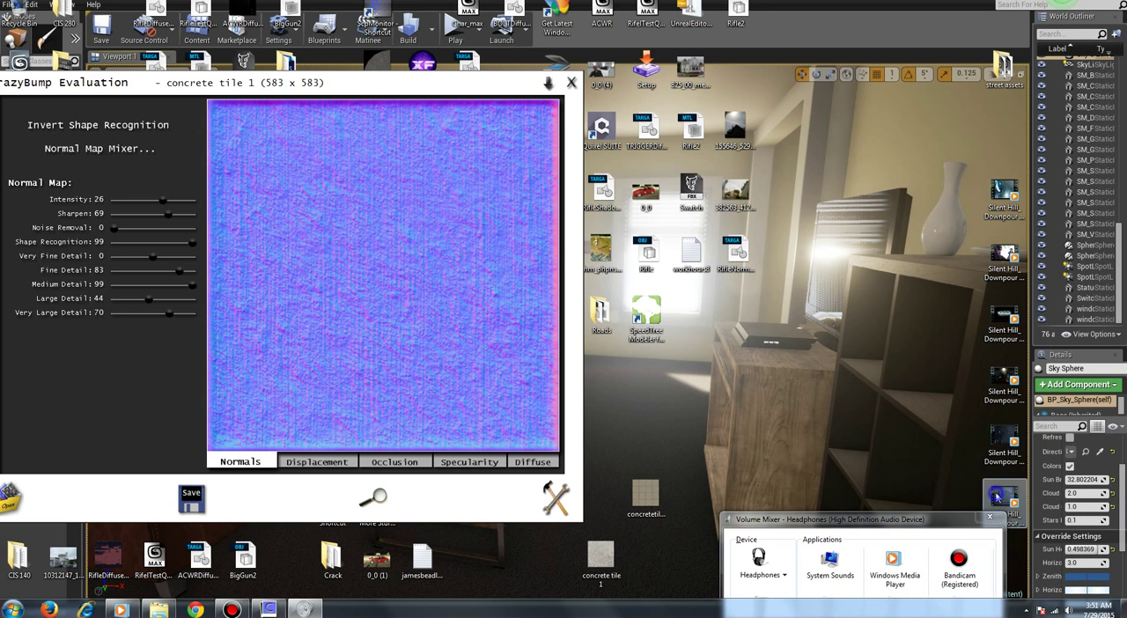
left_click(935, 231)
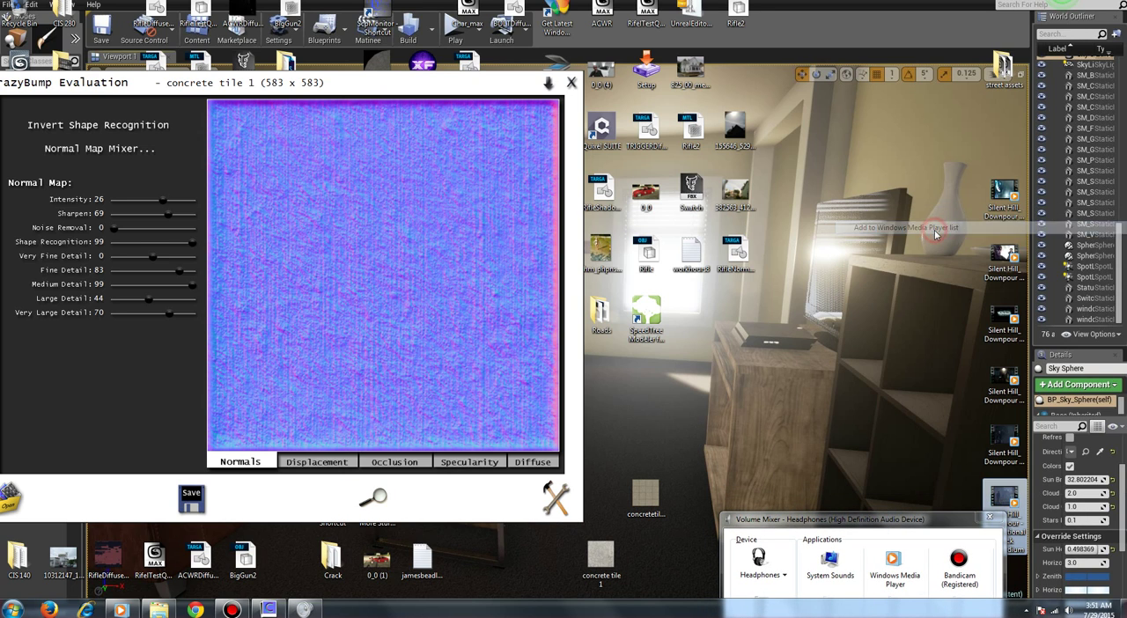
Step: Bring the preview back beside the normal map and examine the concrete ball's surface from several angles
left_click(371, 85)
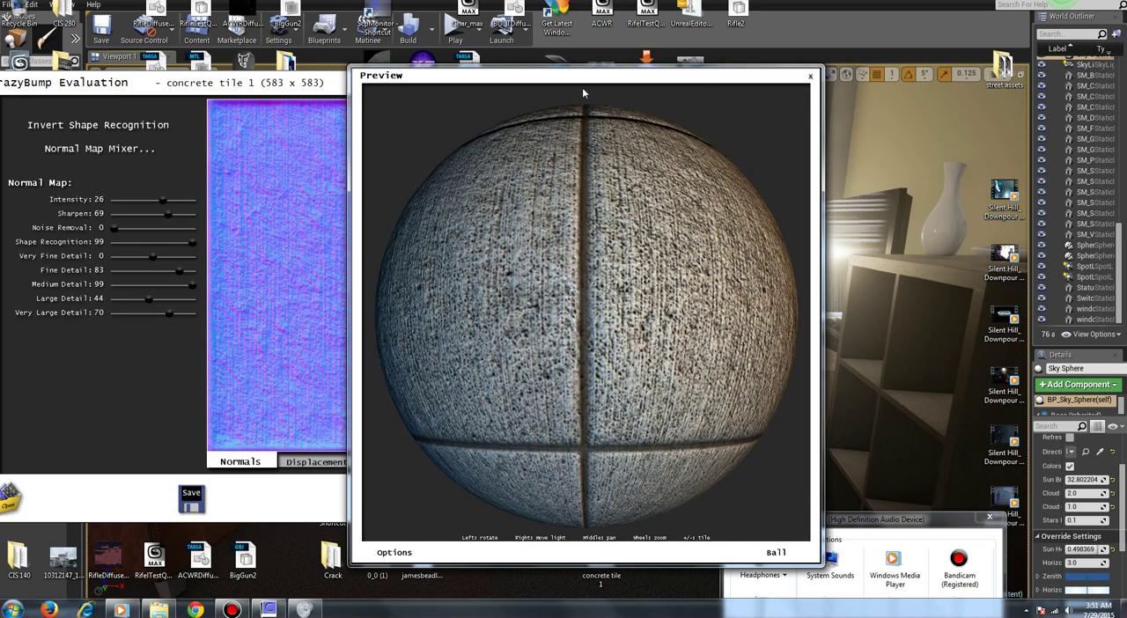
left_click_drag(583, 76, 827, 48)
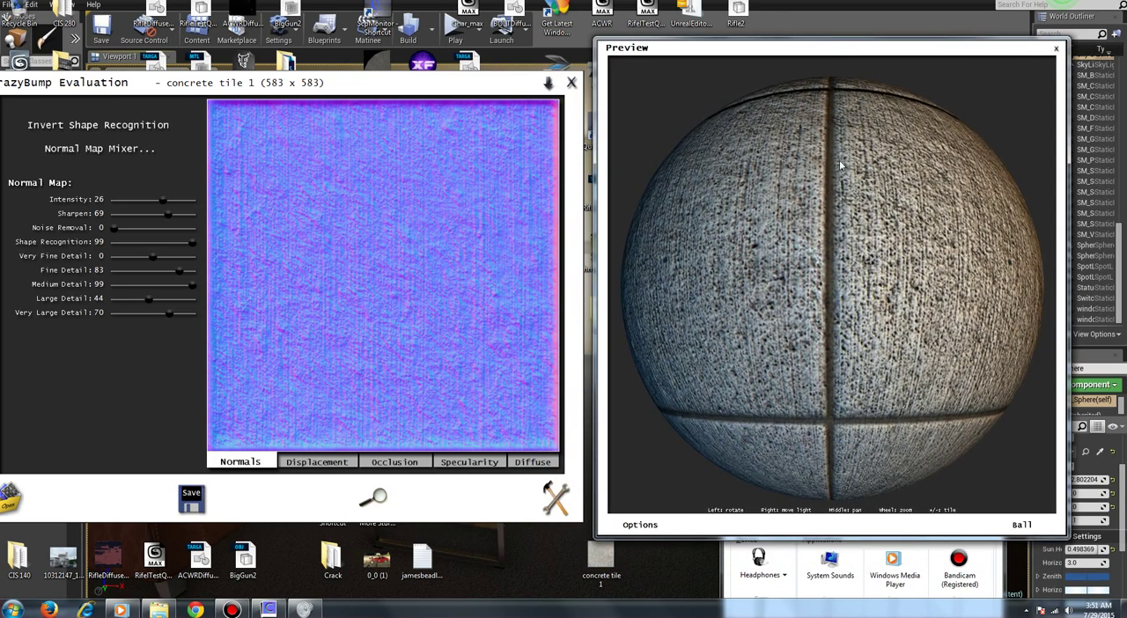
left_click_drag(841, 165, 752, 254)
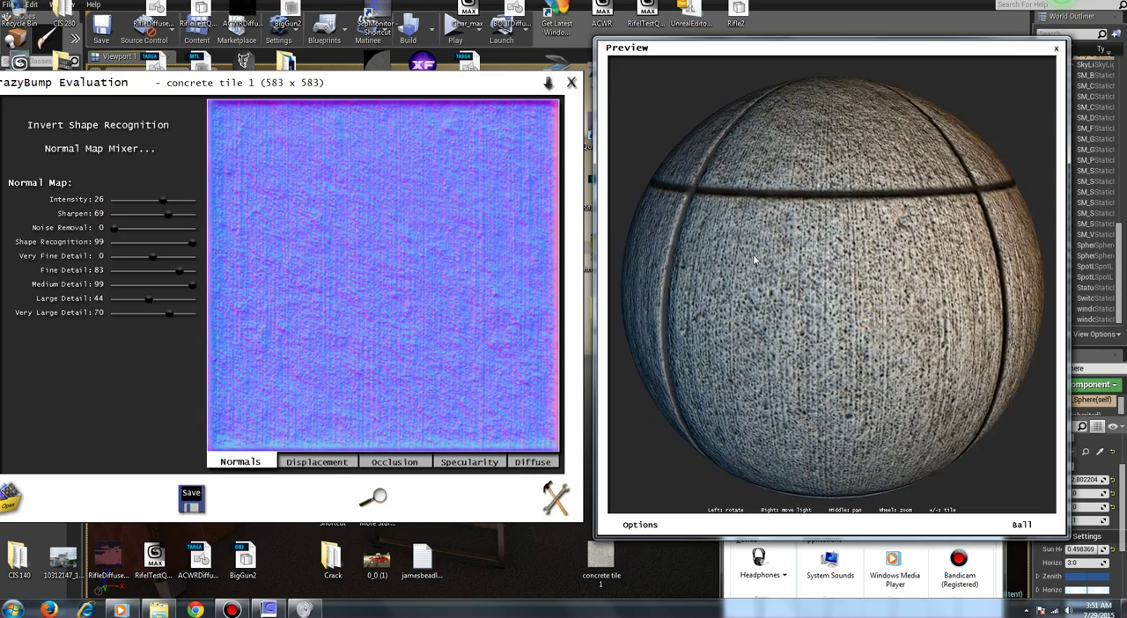
left_click_drag(943, 285, 939, 216)
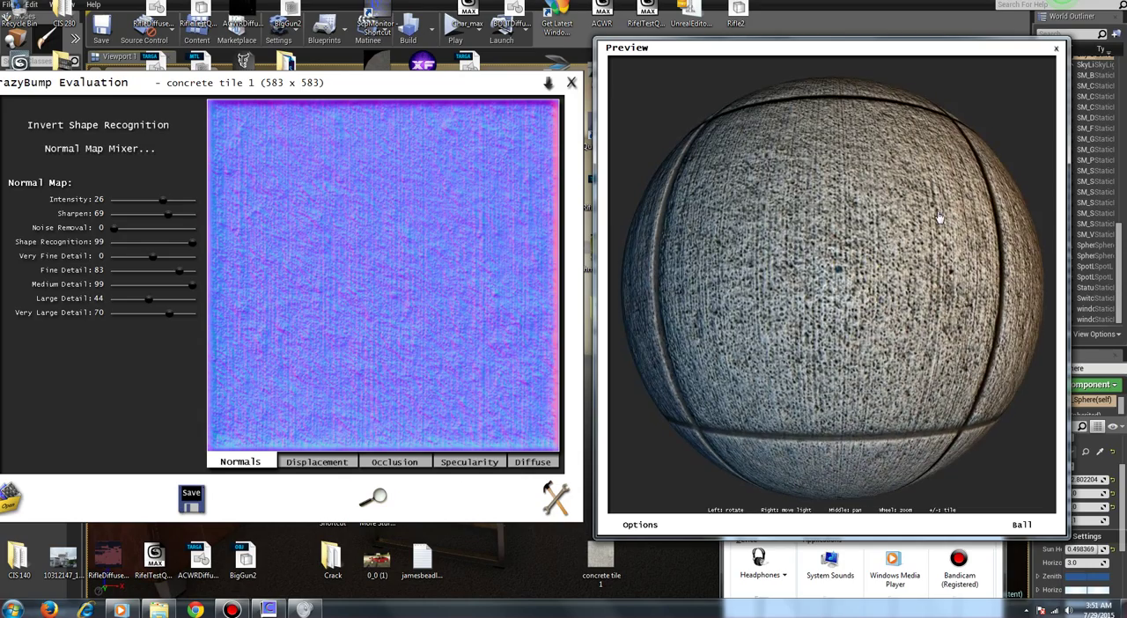
left_click_drag(745, 197, 921, 261)
left_click_drag(698, 220, 932, 267)
left_click_drag(893, 354, 938, 295)
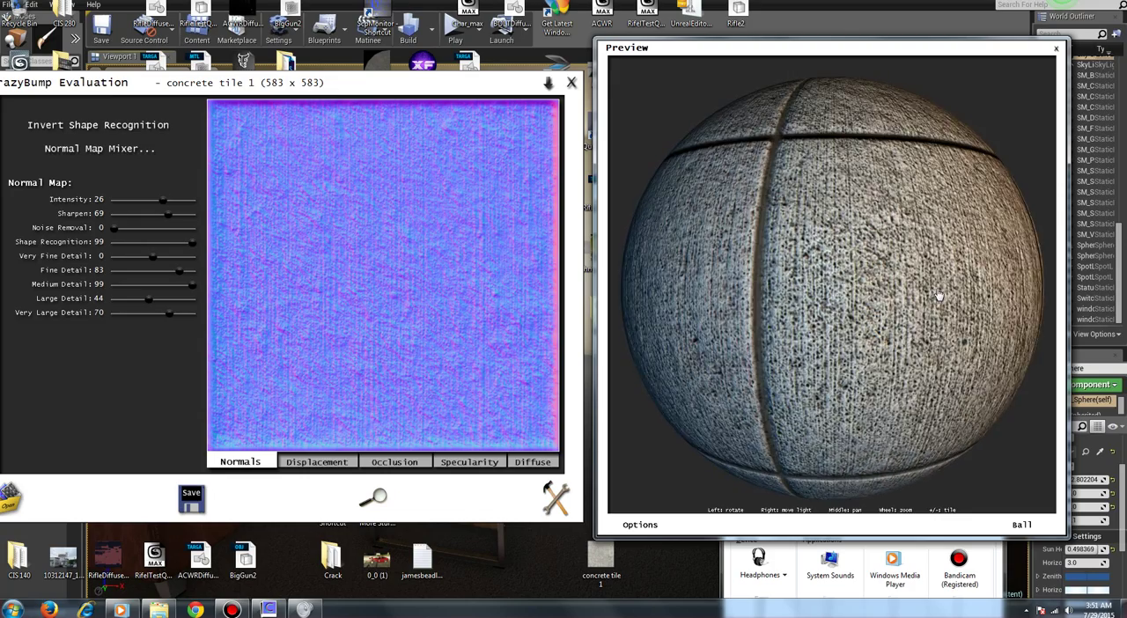
left_click_drag(765, 289, 912, 276)
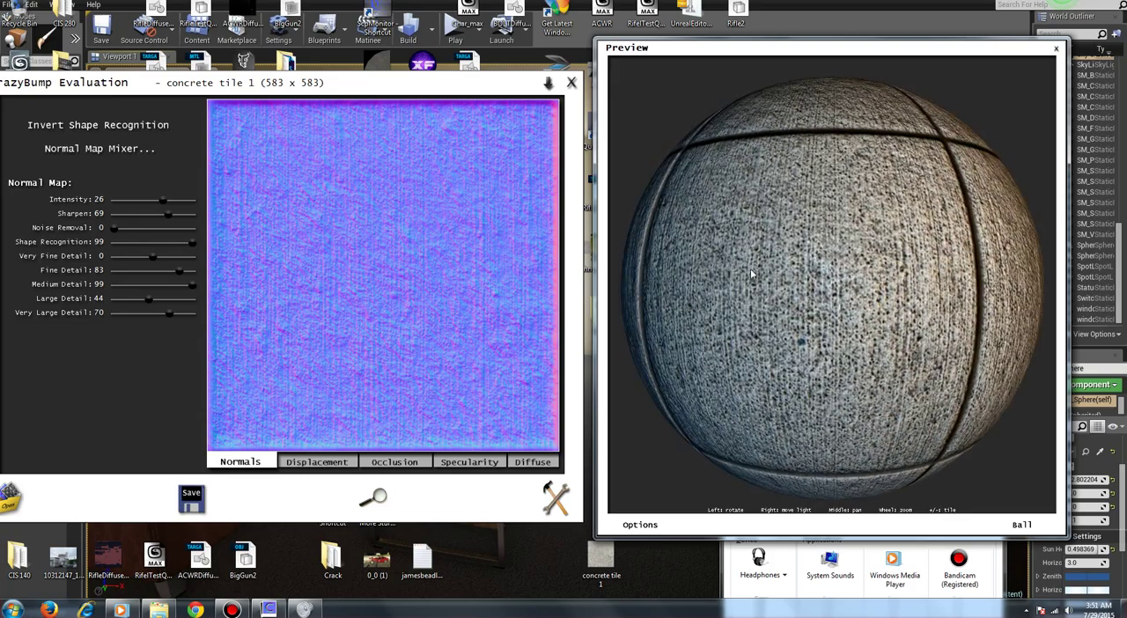
Step: Examine the concrete ball's surface and seams from several angles, with the displacement map shown beside it
left_click_drag(725, 269, 845, 272)
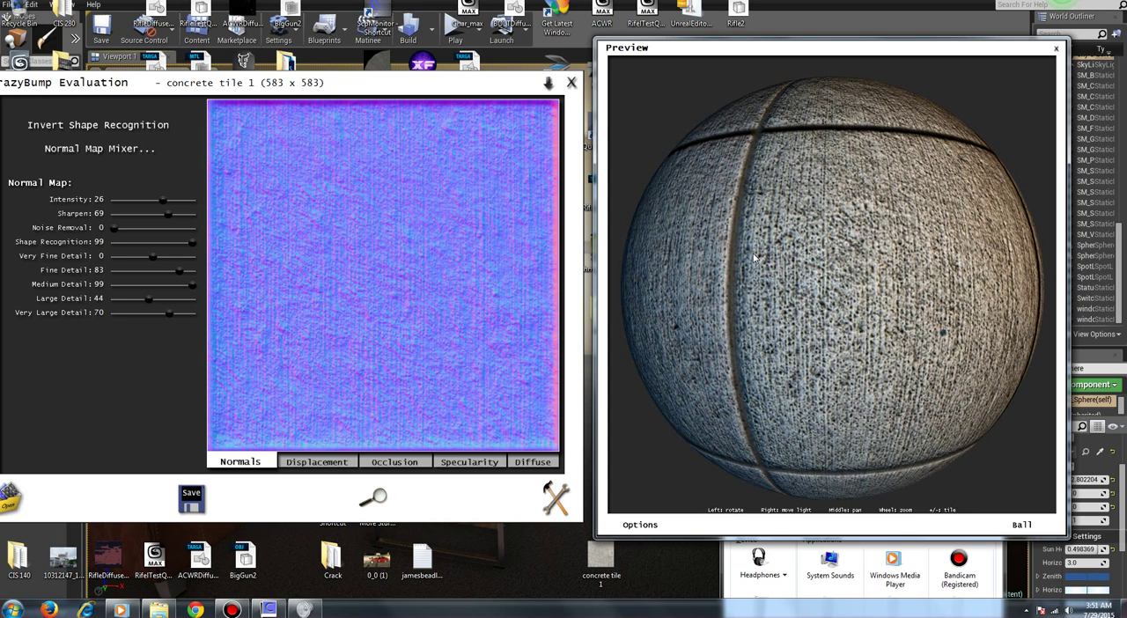
left_click_drag(714, 227, 820, 242)
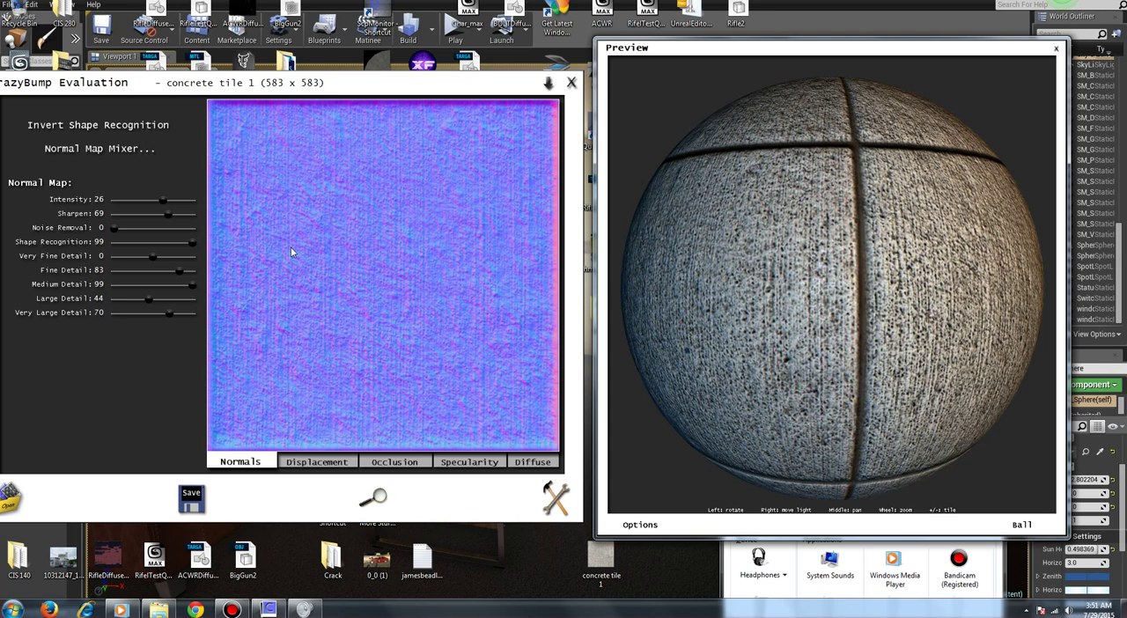
left_click(313, 464)
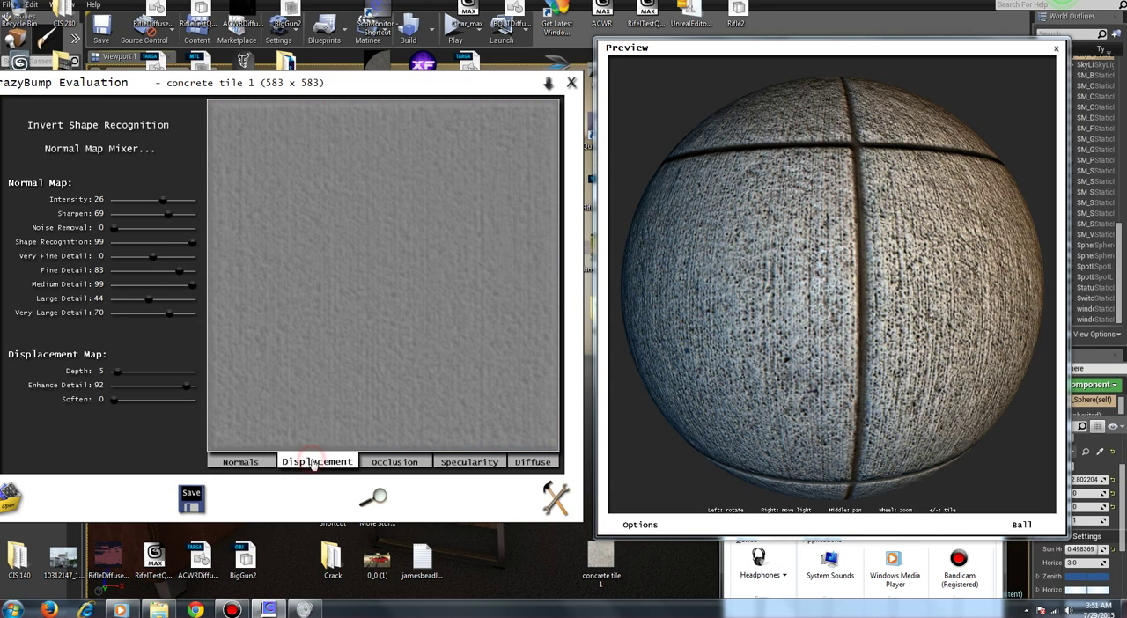
left_click(1013, 525)
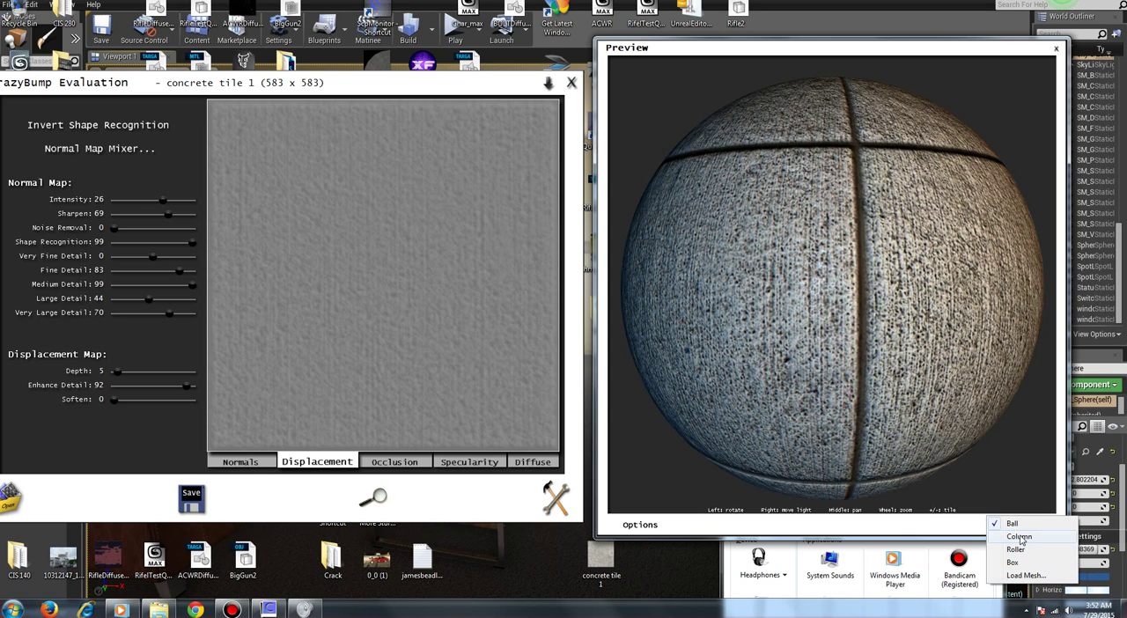
left_click(964, 341)
left_click_drag(963, 342, 941, 357)
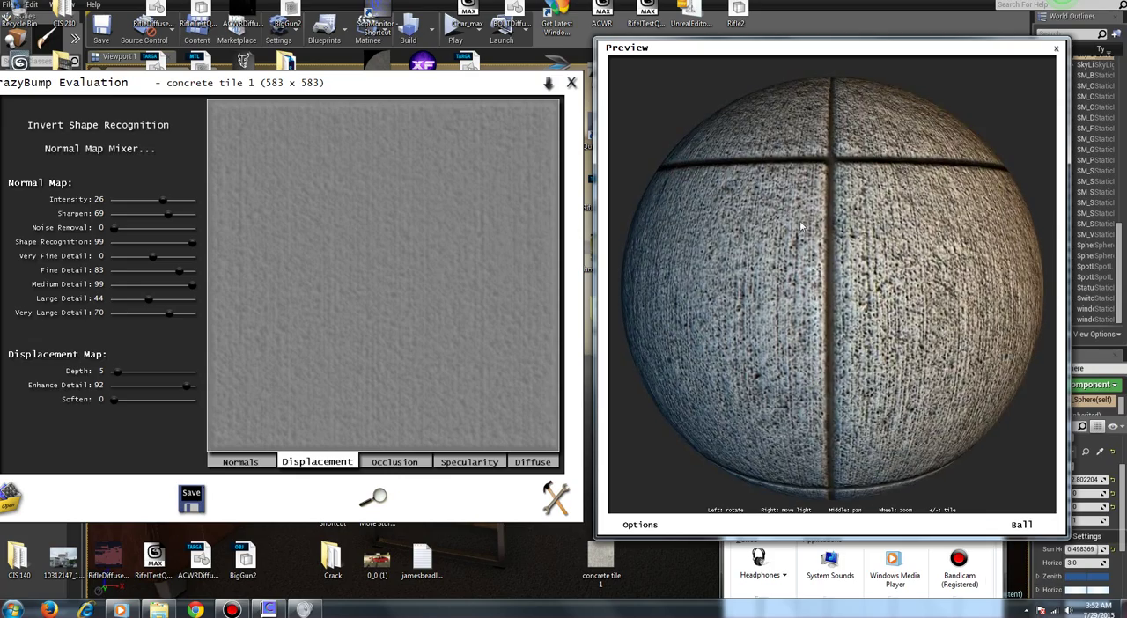
left_click_drag(801, 227, 893, 344)
left_click_drag(916, 220, 962, 454)
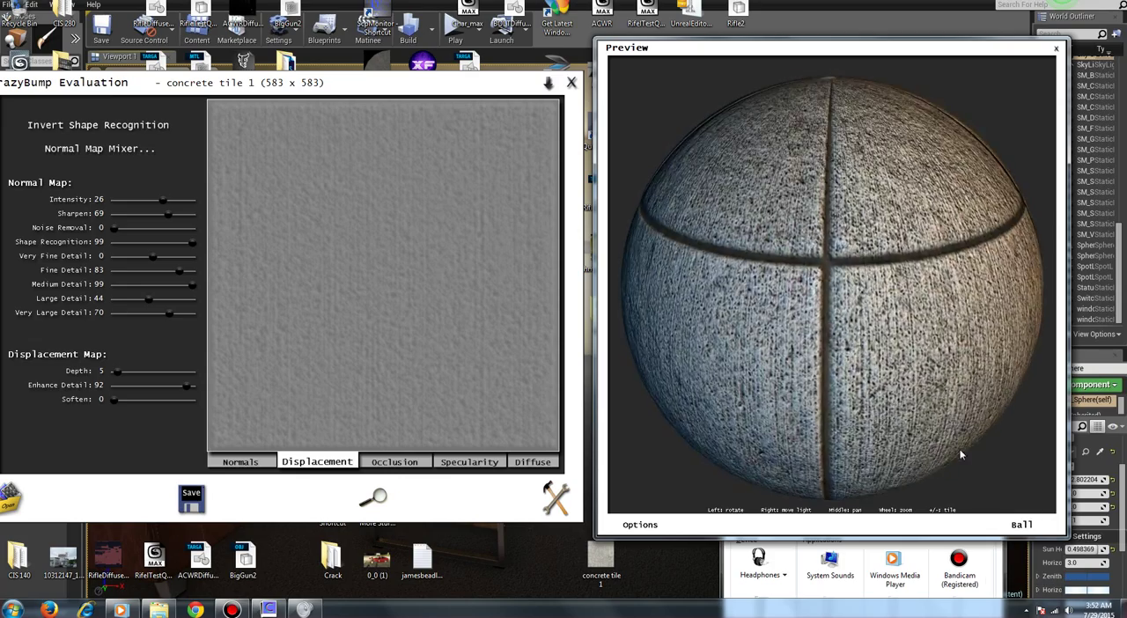
Step: Change the preview shape to a box, turn one face forward and move the light to graze it
left_click(1021, 525)
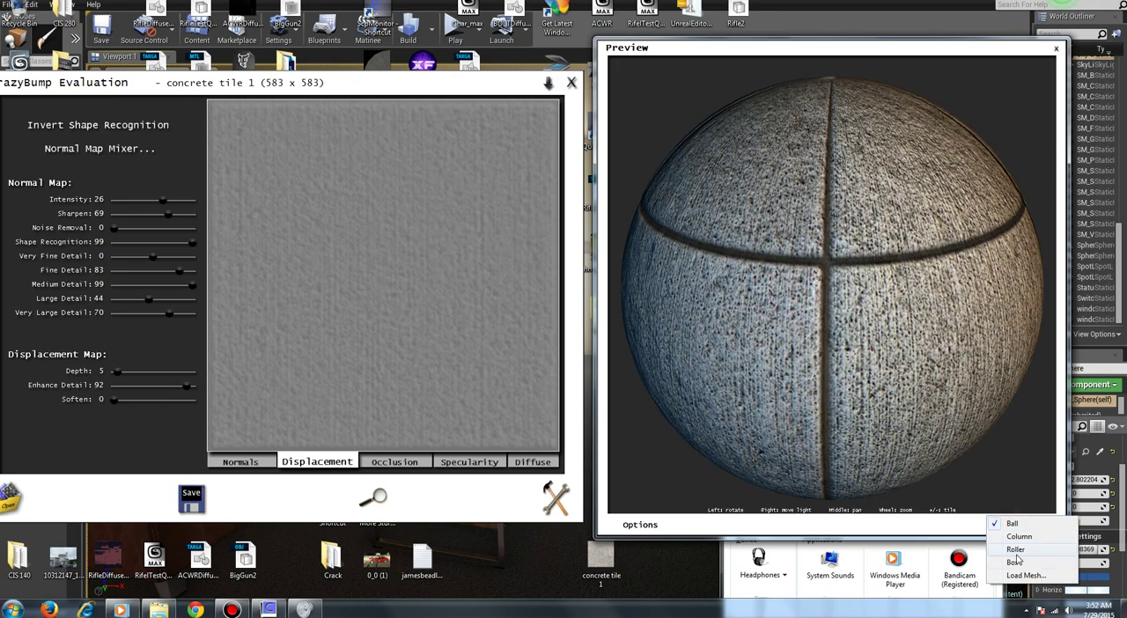
left_click(1015, 561)
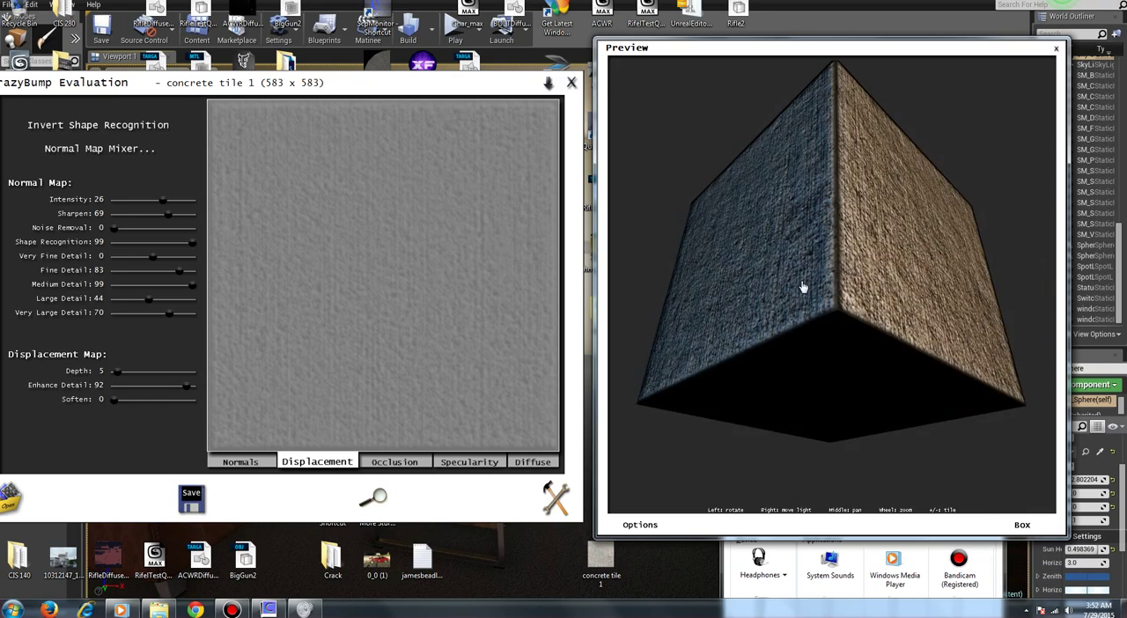
left_click_drag(803, 287, 861, 310)
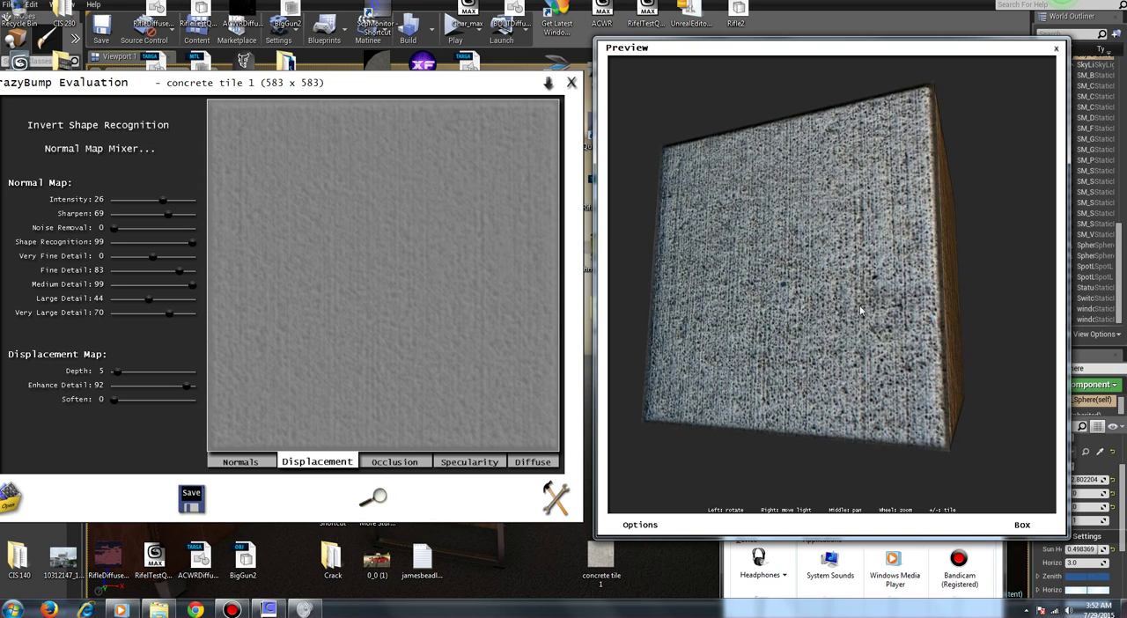
left_click_drag(839, 260, 542, 266)
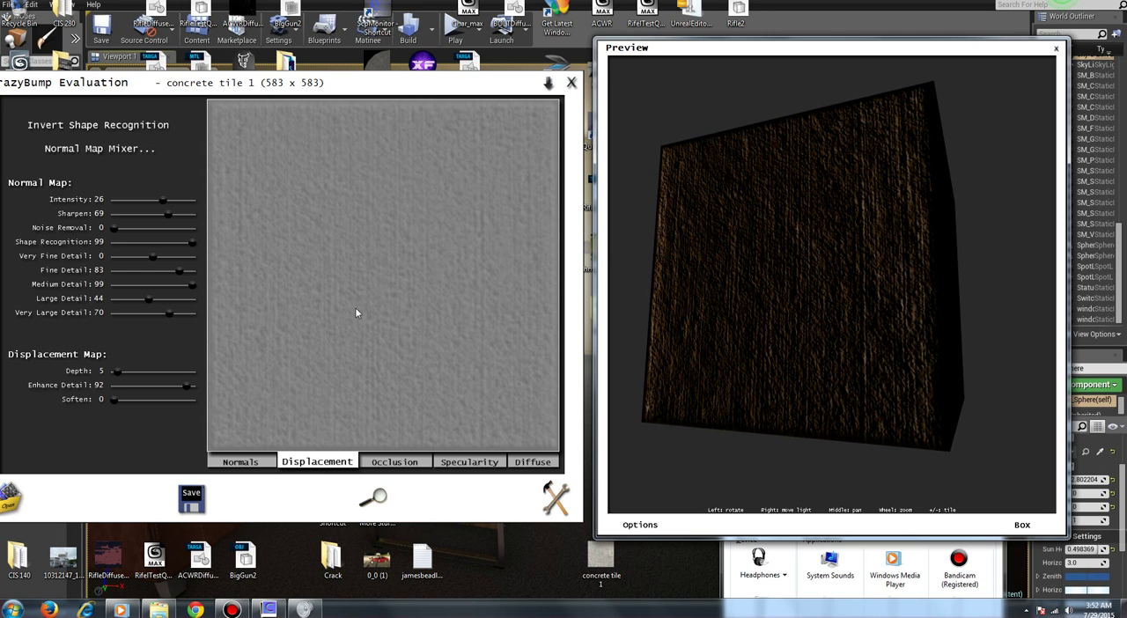
Step: Fine-tune the displacement map's Depth and Enhance Detail by small amounts
left_click(118, 373)
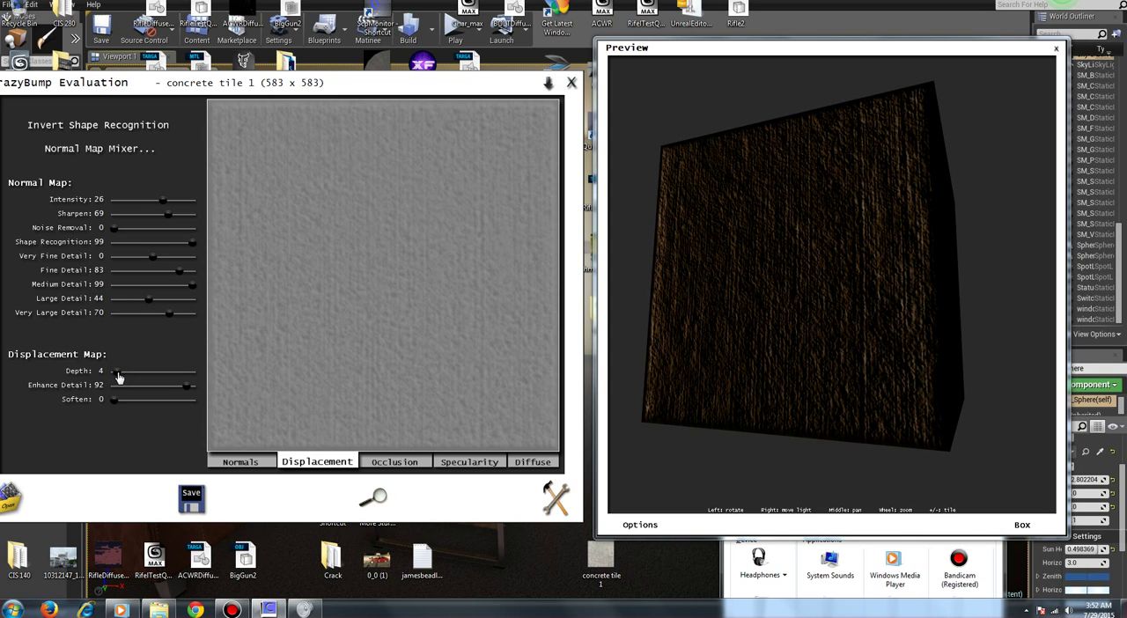
left_click_drag(119, 377, 117, 376)
left_click_drag(183, 392, 187, 393)
left_click(186, 393)
left_click_drag(186, 393, 185, 393)
left_click_drag(115, 372, 121, 379)
Step: Return to the normal map and set its Intensity to 22, comparing the relief under a shifted preview light
left_click(228, 461)
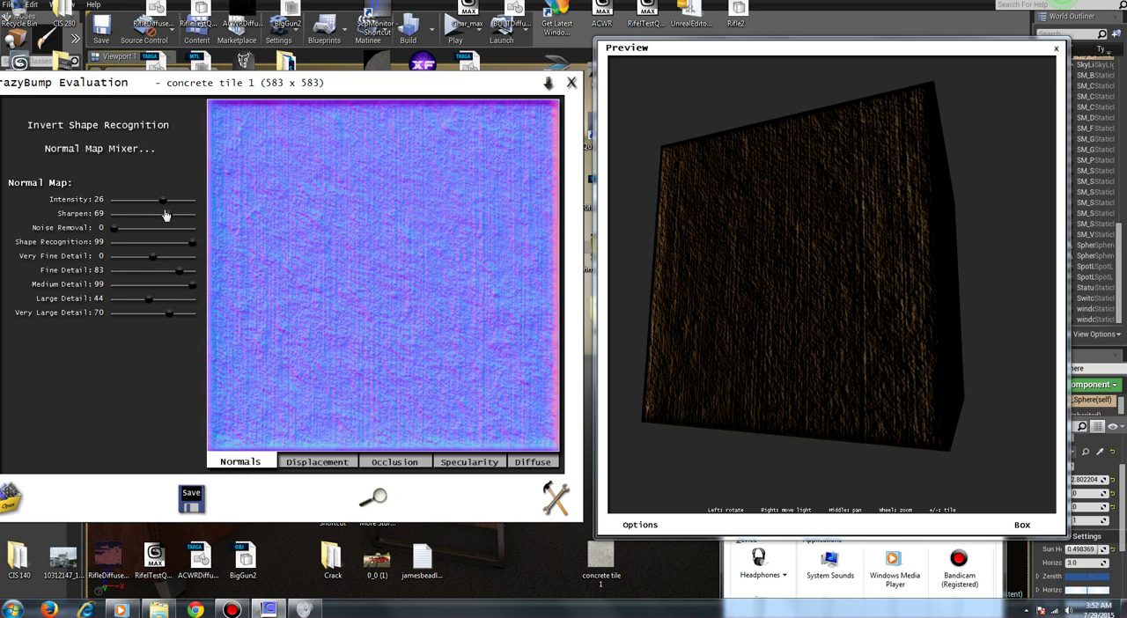
left_click_drag(163, 202, 161, 206)
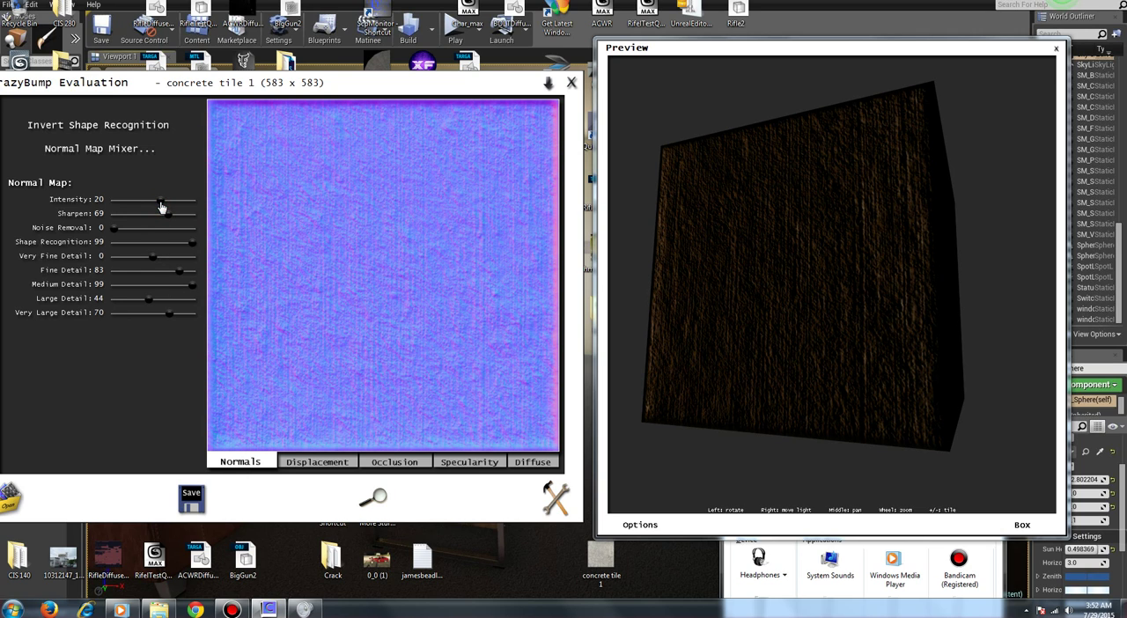
left_click_drag(813, 299, 828, 268)
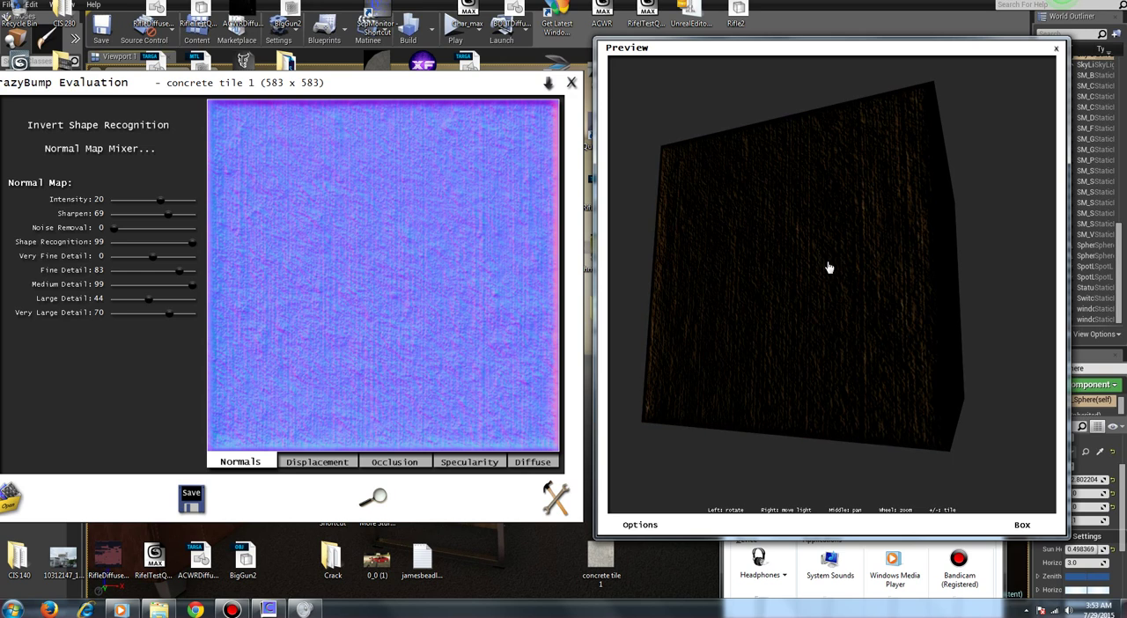
left_click(162, 201)
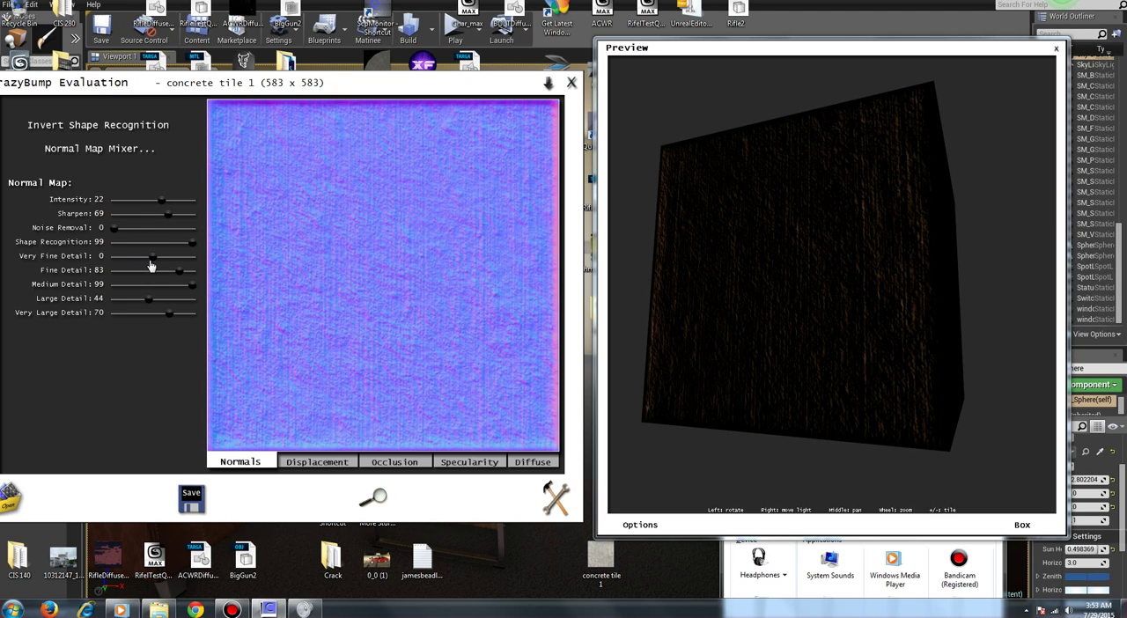
Step: Set the normal map's Very Fine Detail to 44, Fine Detail to 79, Medium Detail to 89, Large Detail to 54 and Very Large Detail to 80
left_click_drag(150, 261, 159, 257)
left_click_drag(150, 304, 175, 314)
mouse_move(179, 274)
left_mouse_down()
mouse_move(196, 273)
mouse_move(166, 257)
mouse_move(186, 256)
left_mouse_up()
left_click_drag(744, 282, 803, 275)
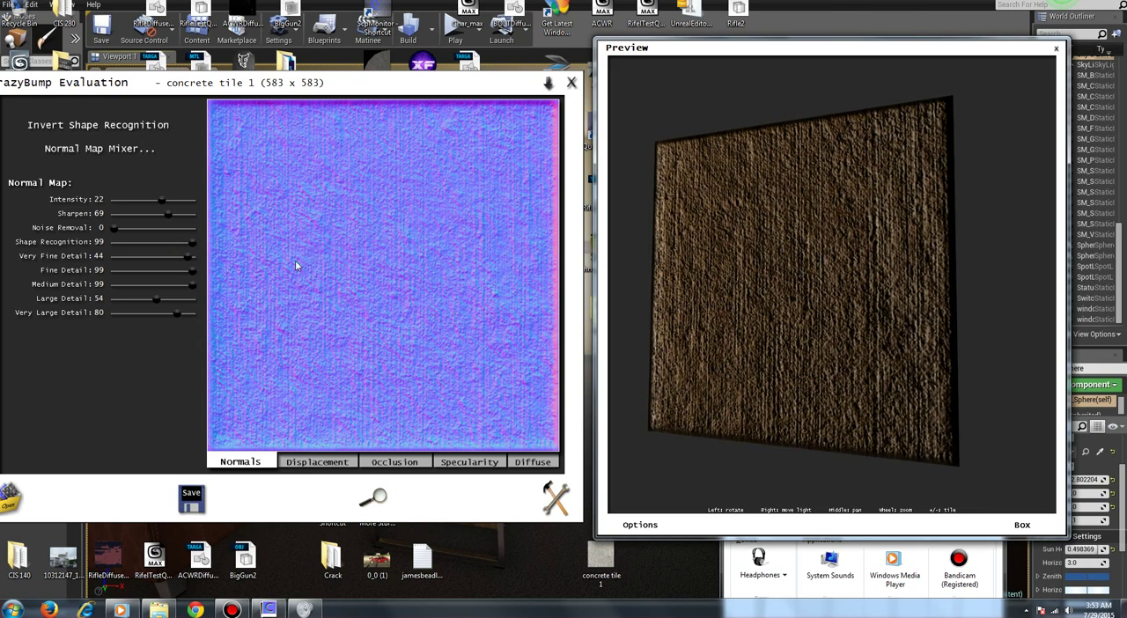
mouse_move(193, 270)
left_mouse_down()
mouse_move(177, 271)
mouse_move(181, 284)
left_mouse_up()
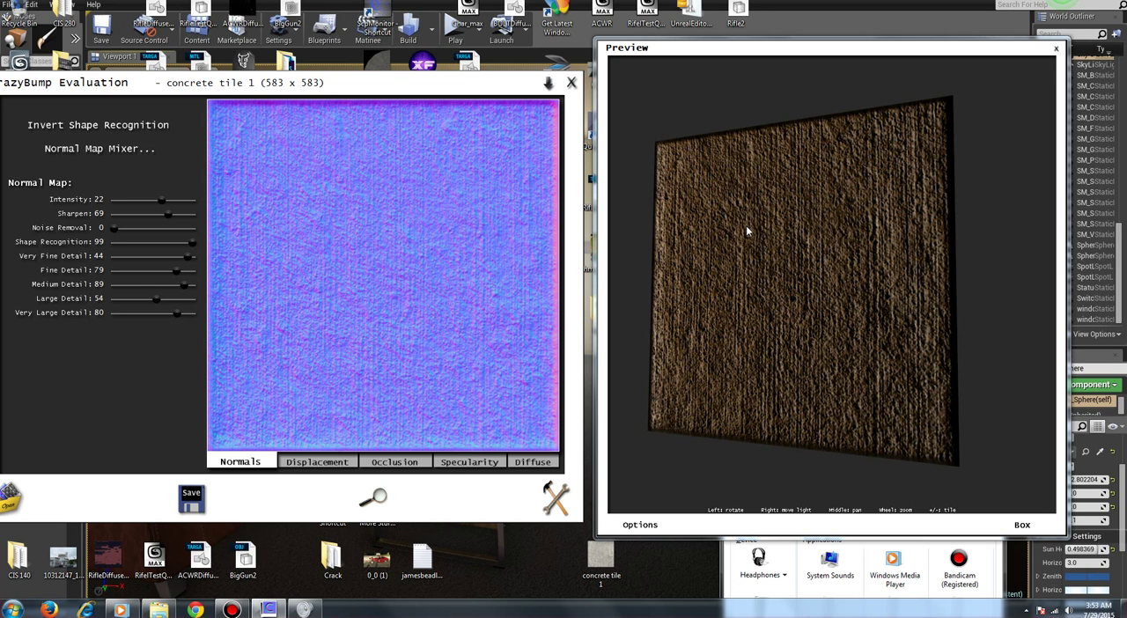
Step: Examine the concrete box's relief from several angles, both close up and from farther away
left_click_drag(693, 261, 780, 171)
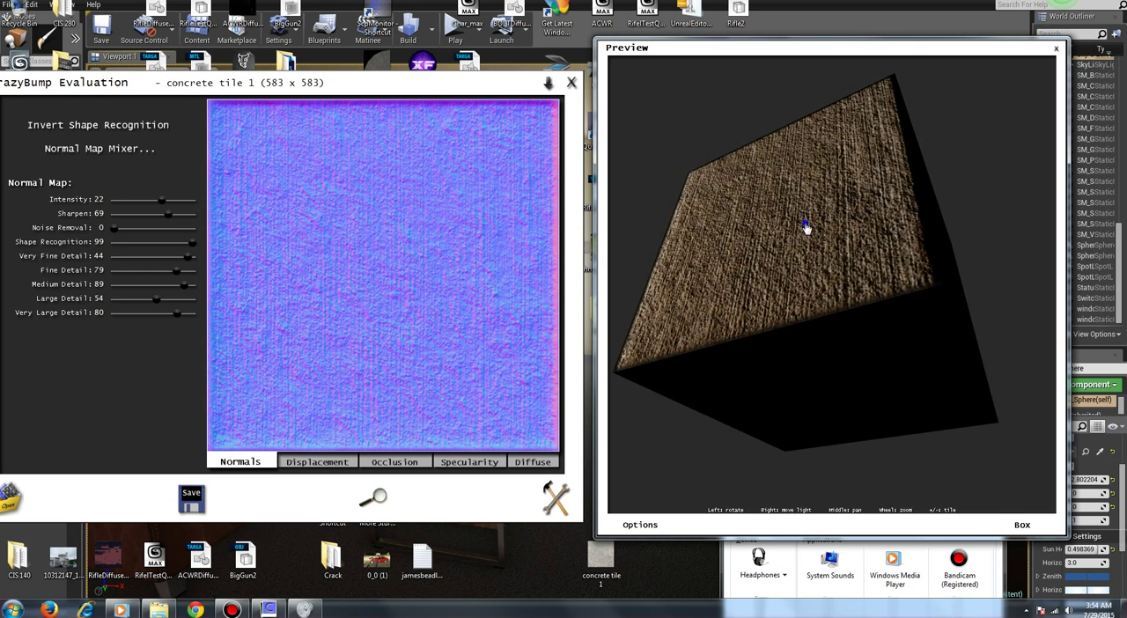
left_click_drag(807, 229, 818, 204)
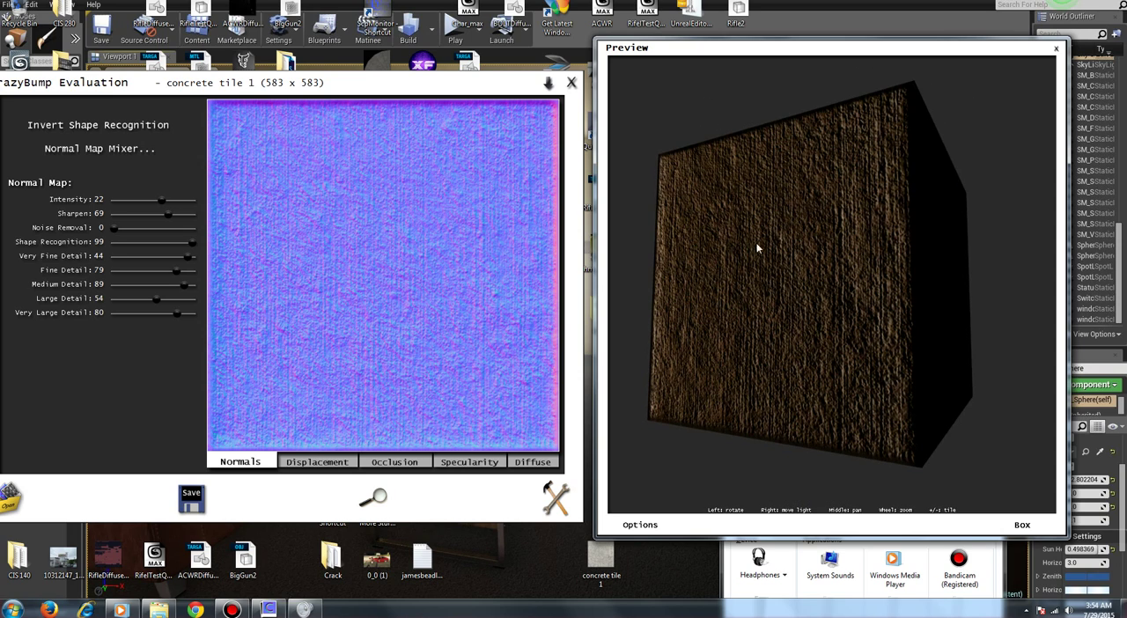
left_click_drag(758, 249, 685, 269)
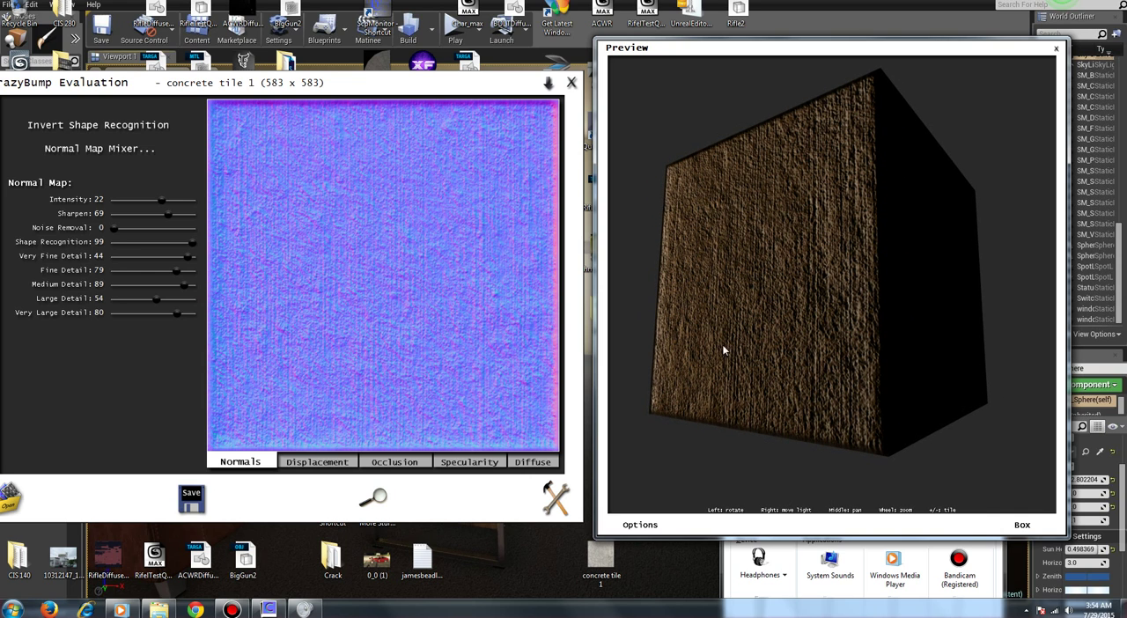
left_click_drag(888, 322, 642, 332)
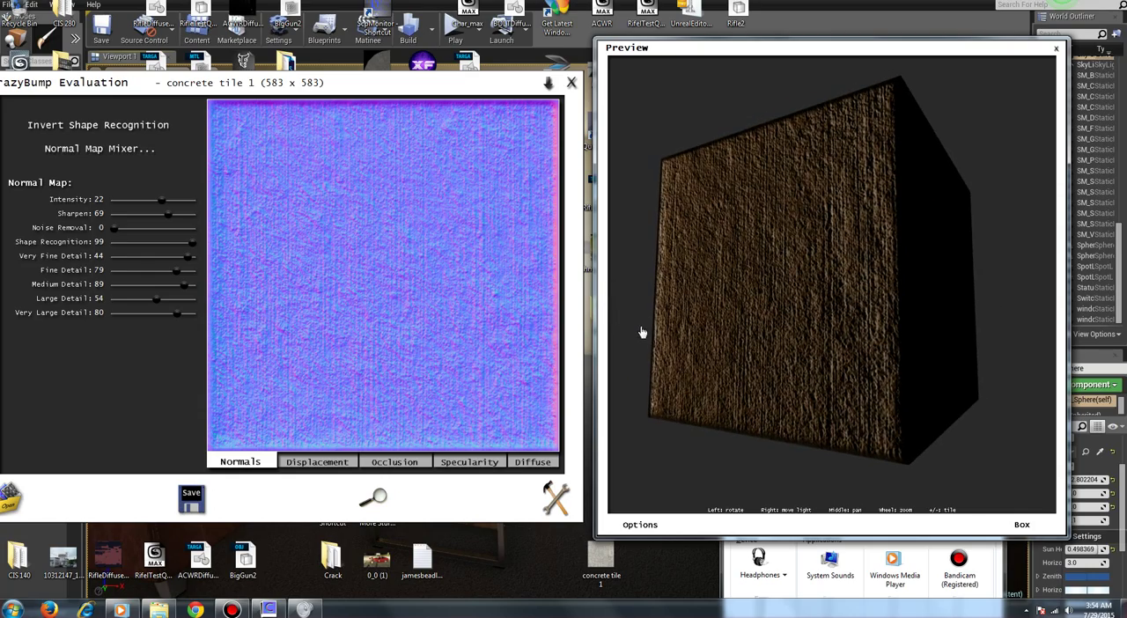
scroll(731, 300, "up", 5)
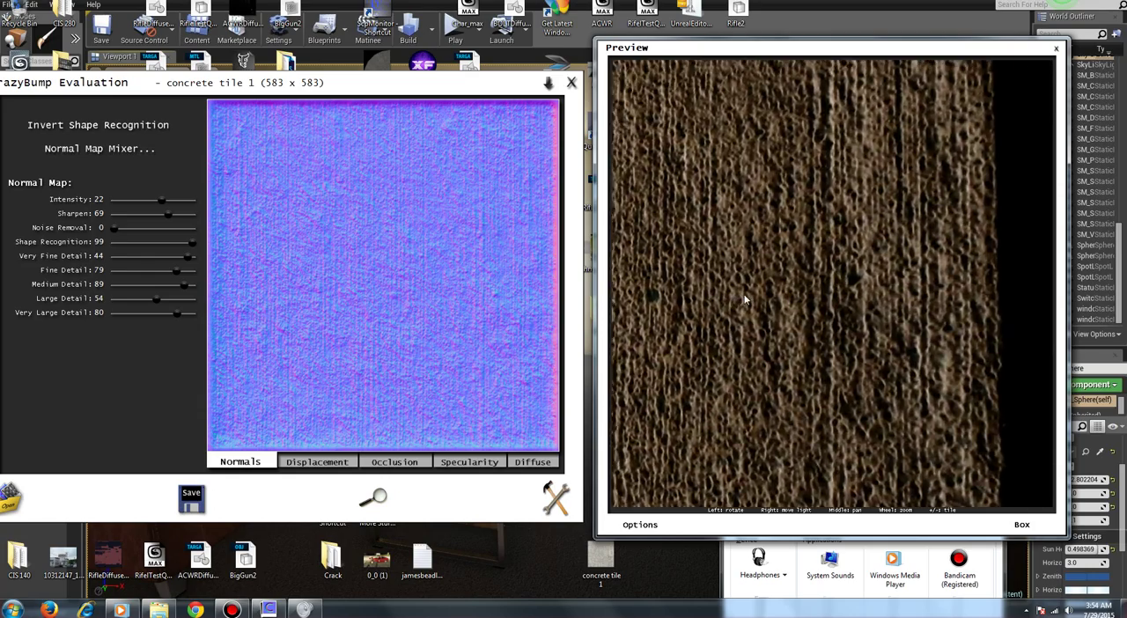
left_click_drag(753, 327, 834, 314)
scroll(820, 313, "down", 5)
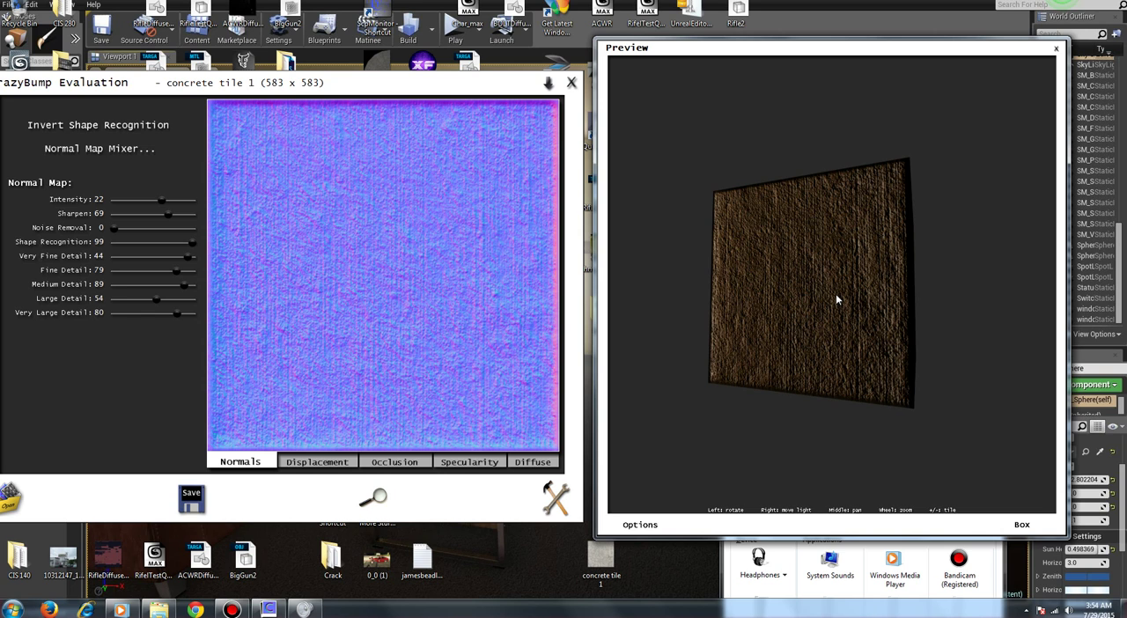
mouse_move(846, 305)
left_mouse_down()
mouse_move(802, 320)
mouse_move(765, 312)
mouse_move(781, 280)
mouse_move(763, 272)
mouse_move(870, 239)
mouse_move(900, 251)
mouse_move(860, 240)
mouse_move(818, 294)
mouse_move(893, 369)
mouse_move(953, 350)
mouse_move(983, 314)
mouse_move(1024, 305)
mouse_move(961, 328)
mouse_move(838, 322)
mouse_move(839, 299)
left_mouse_up()
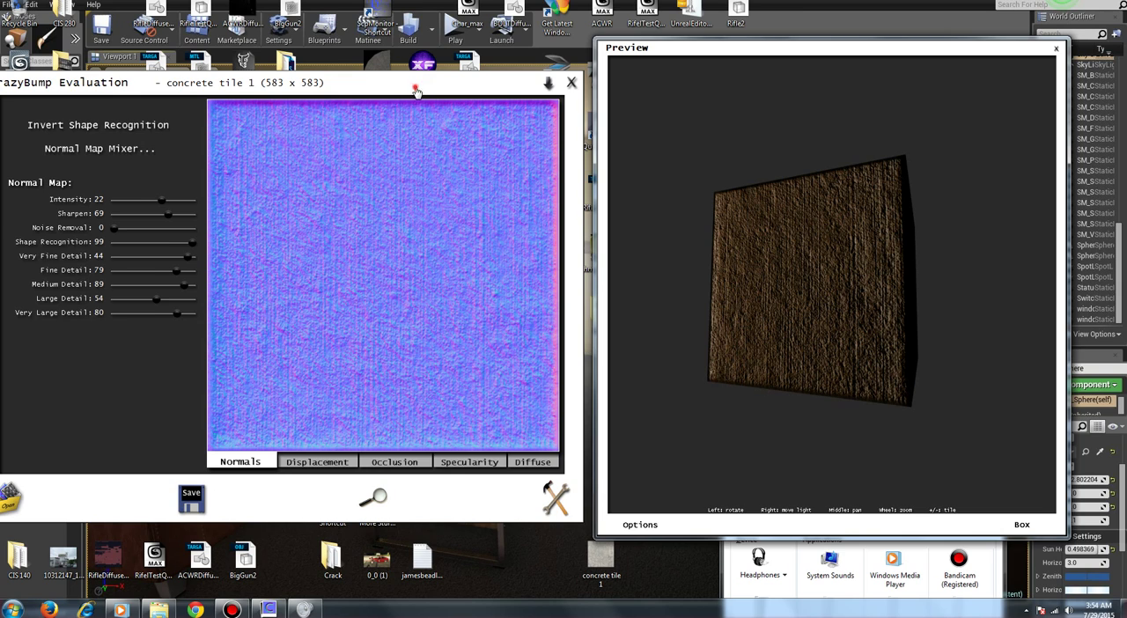
Step: Bring the main CrazyBump window fully into view and move the preview away from the desktop videos
left_click_drag(416, 89, 439, 93)
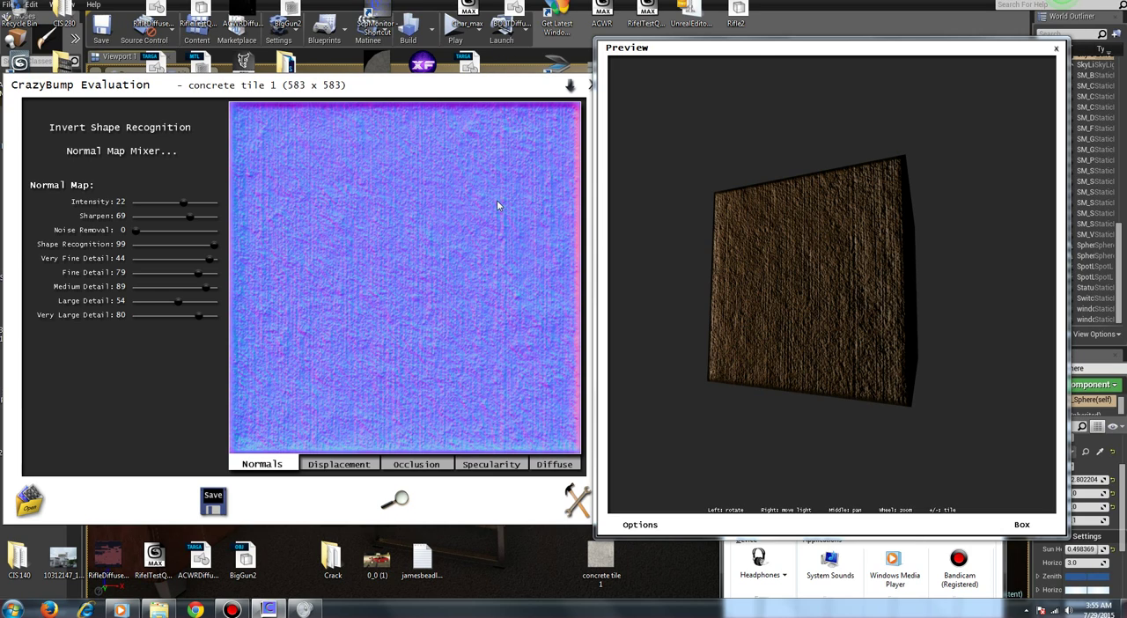
left_click_drag(748, 55, 692, 72)
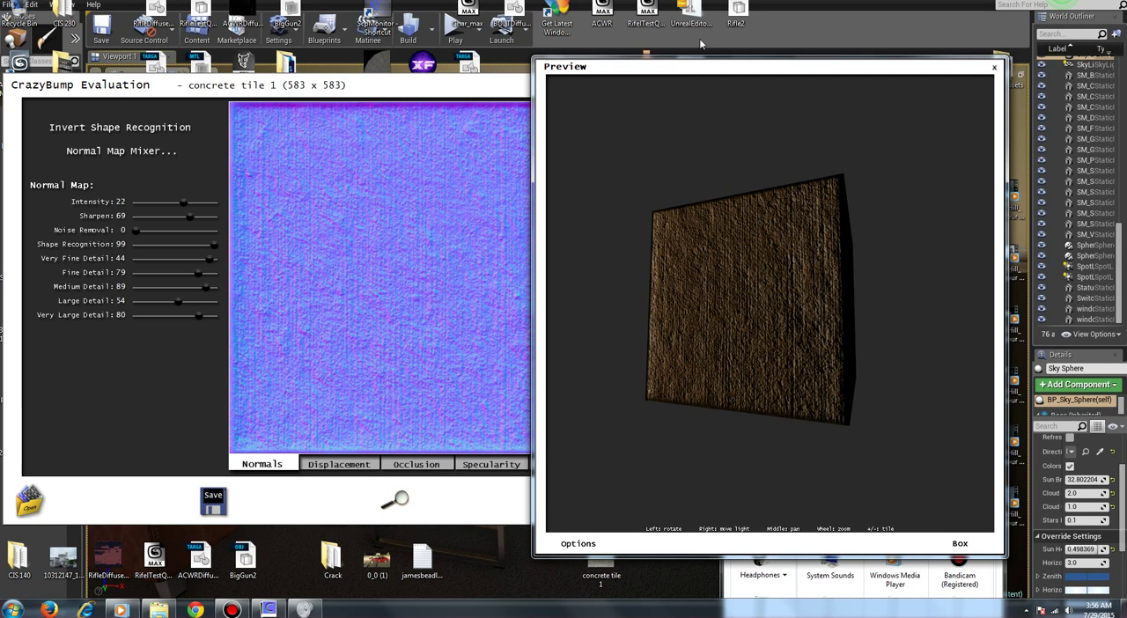
left_click_drag(744, 75, 403, 118)
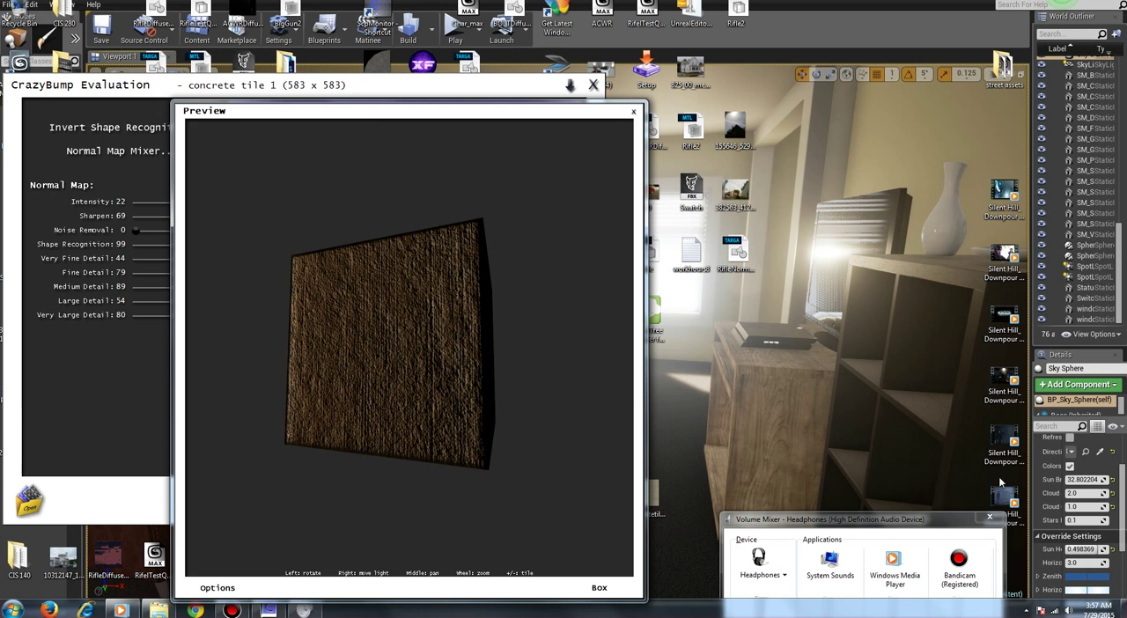
Step: Add Silent Hill Downpour Inspirational Track #4 to the Windows Media Player list, skip to the next track and minimise the player
right_click(1003, 444)
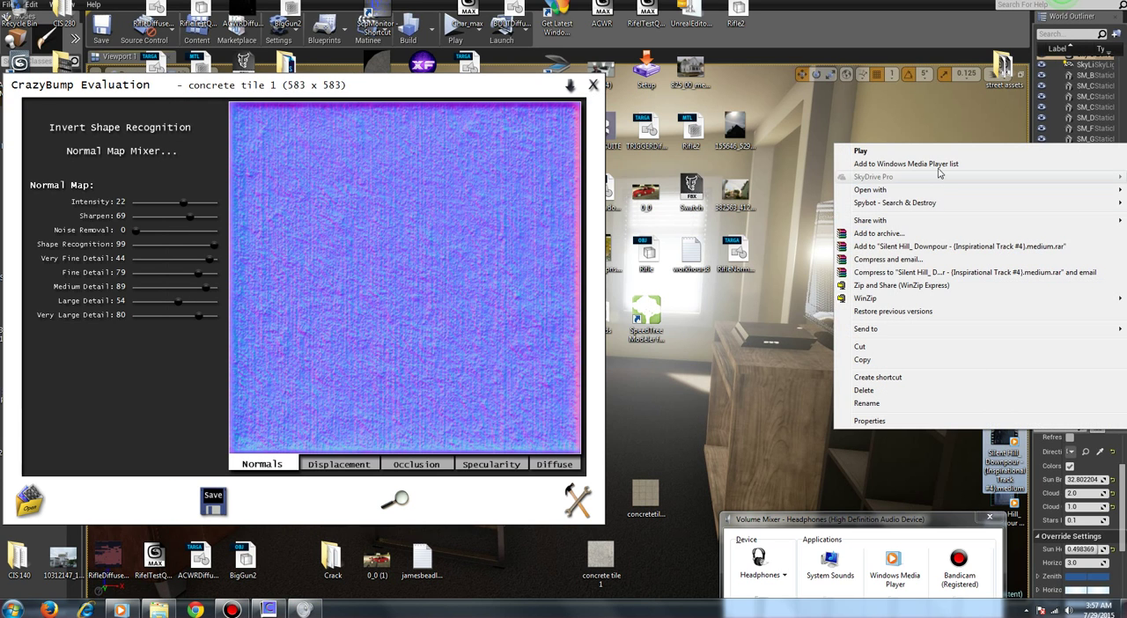
left_click(939, 168)
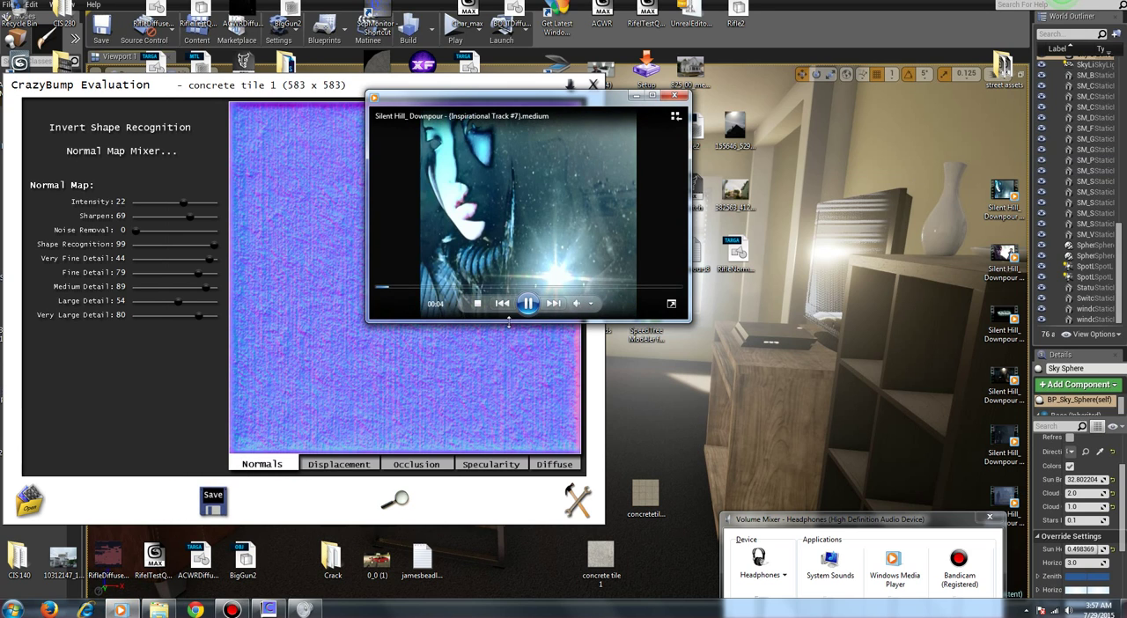
left_click(553, 303)
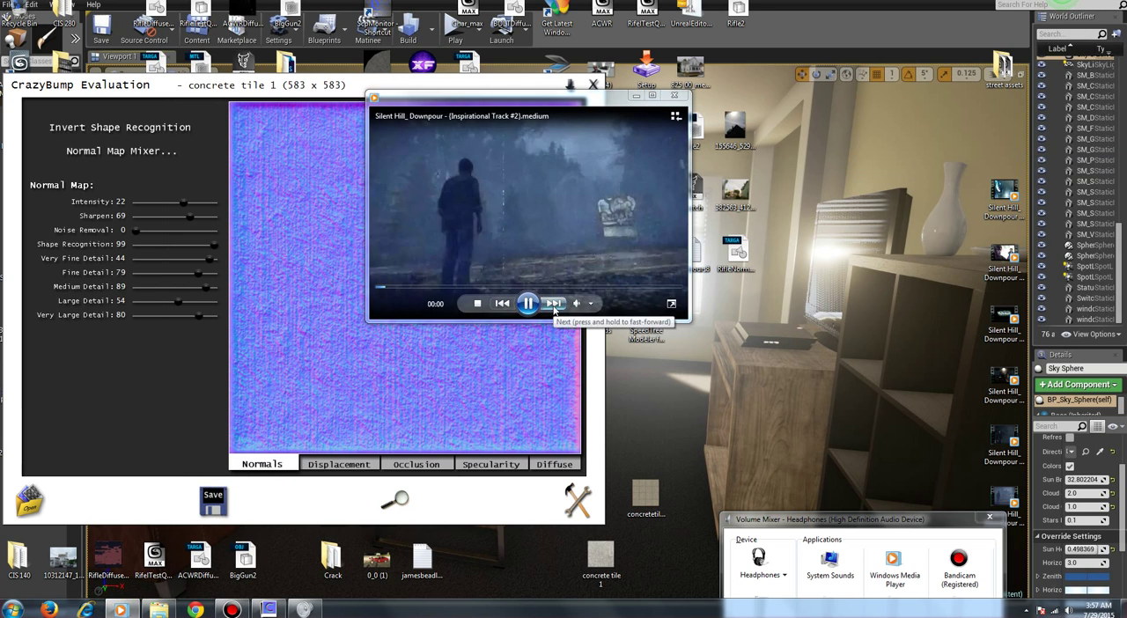
left_click(635, 95)
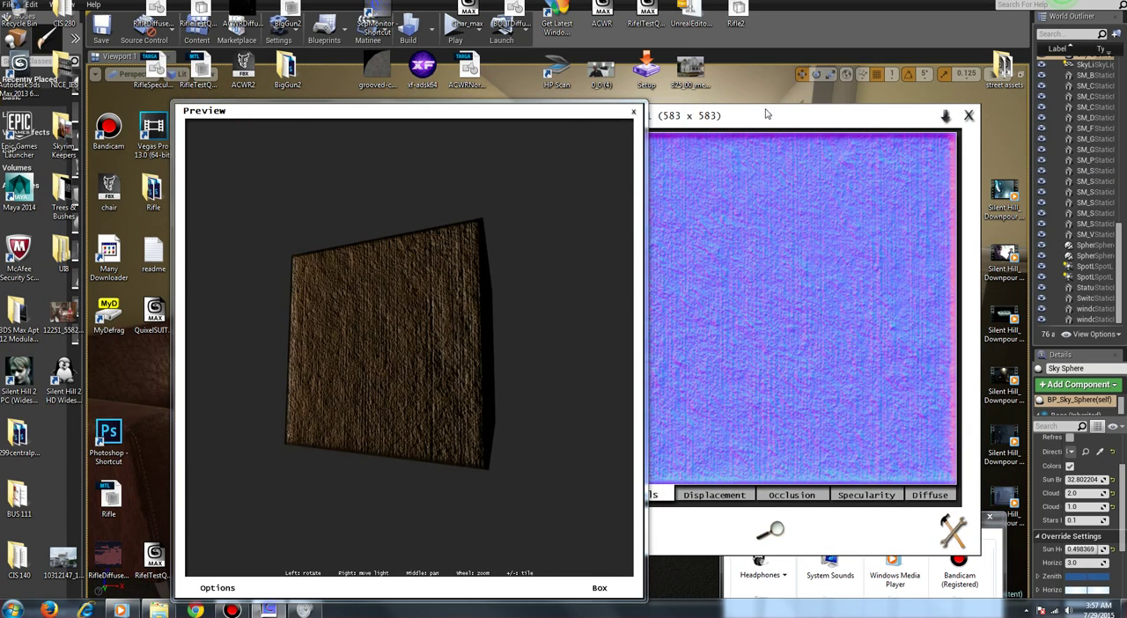
Step: Arrange the preview and the main CrazyBump window side by side, and tilt the box to inspect its concrete face
left_click_drag(547, 114, 442, 110)
left_click_drag(753, 122, 858, 97)
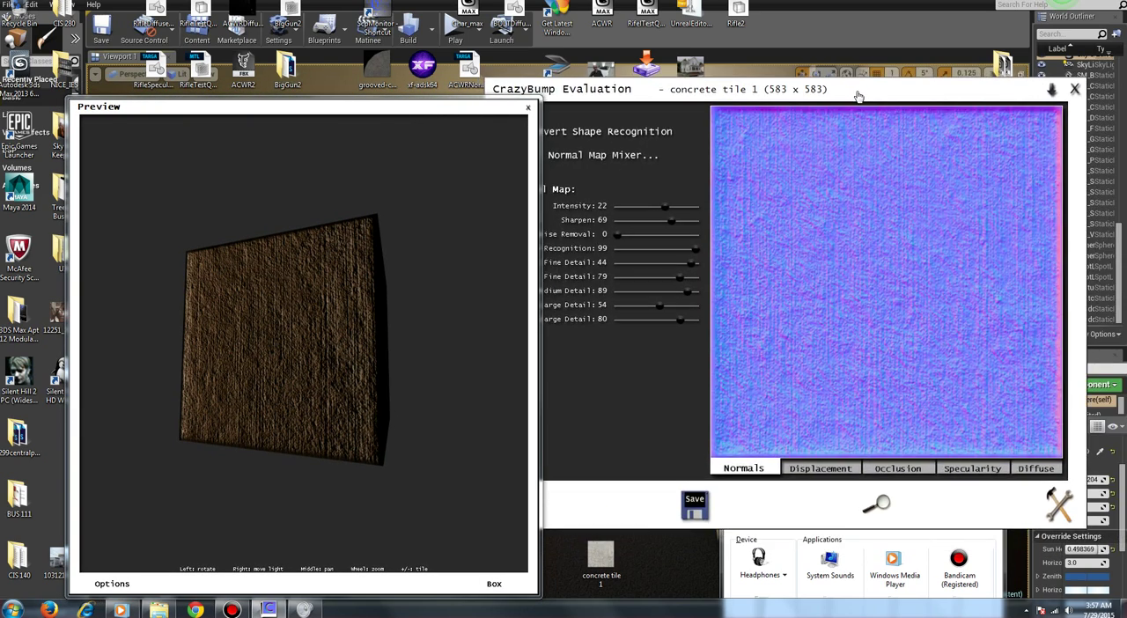
left_click(393, 113)
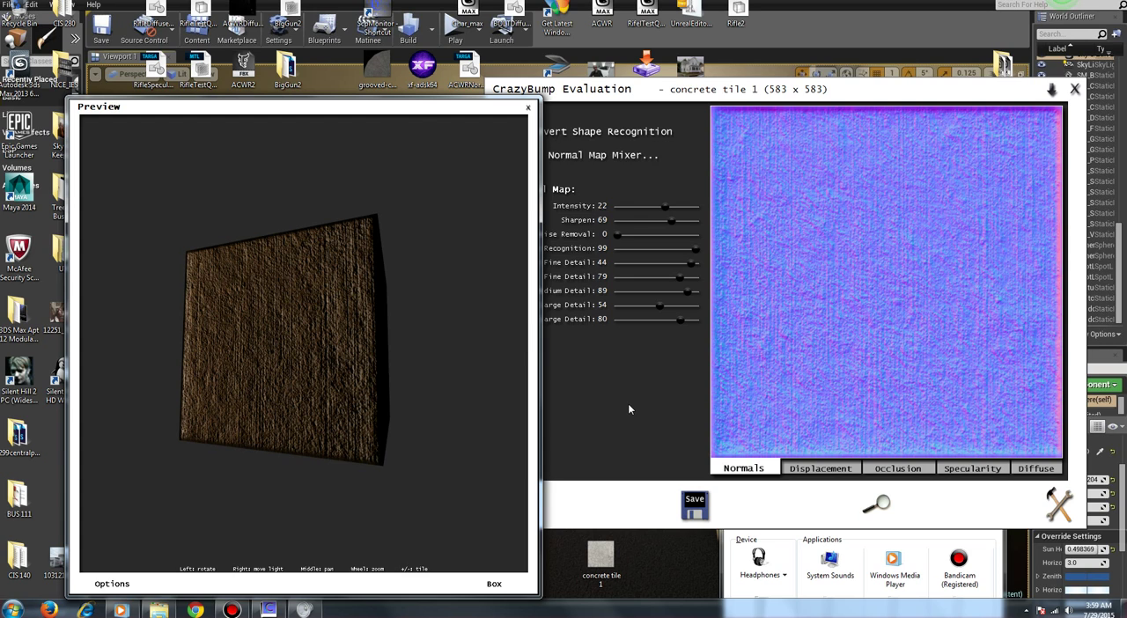
left_click_drag(420, 111, 367, 92)
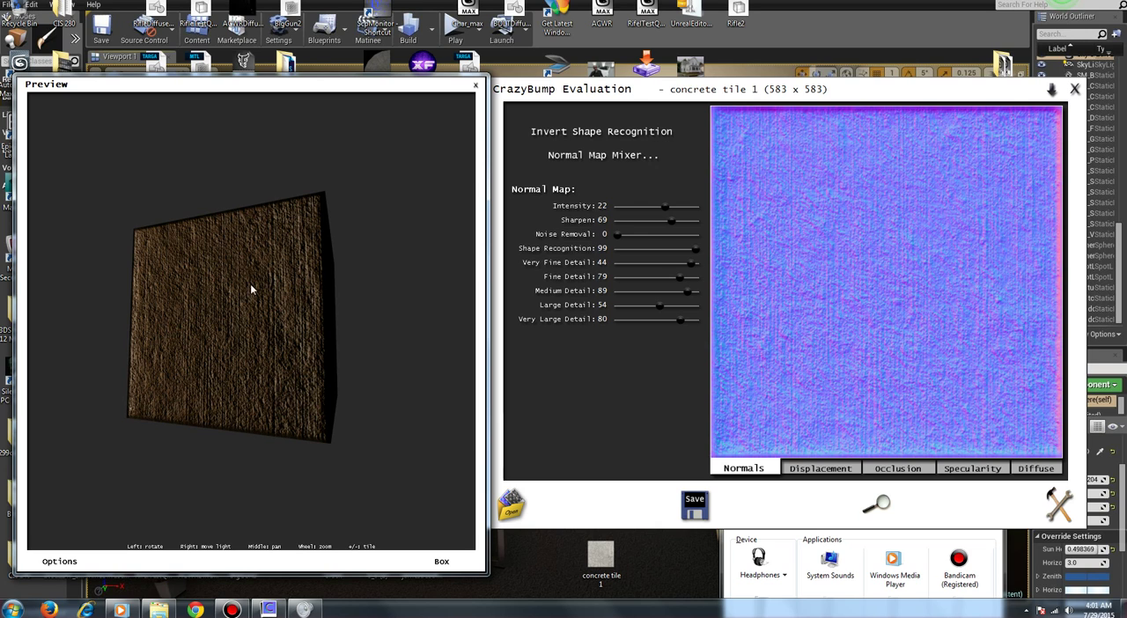
left_click_drag(252, 288, 197, 232)
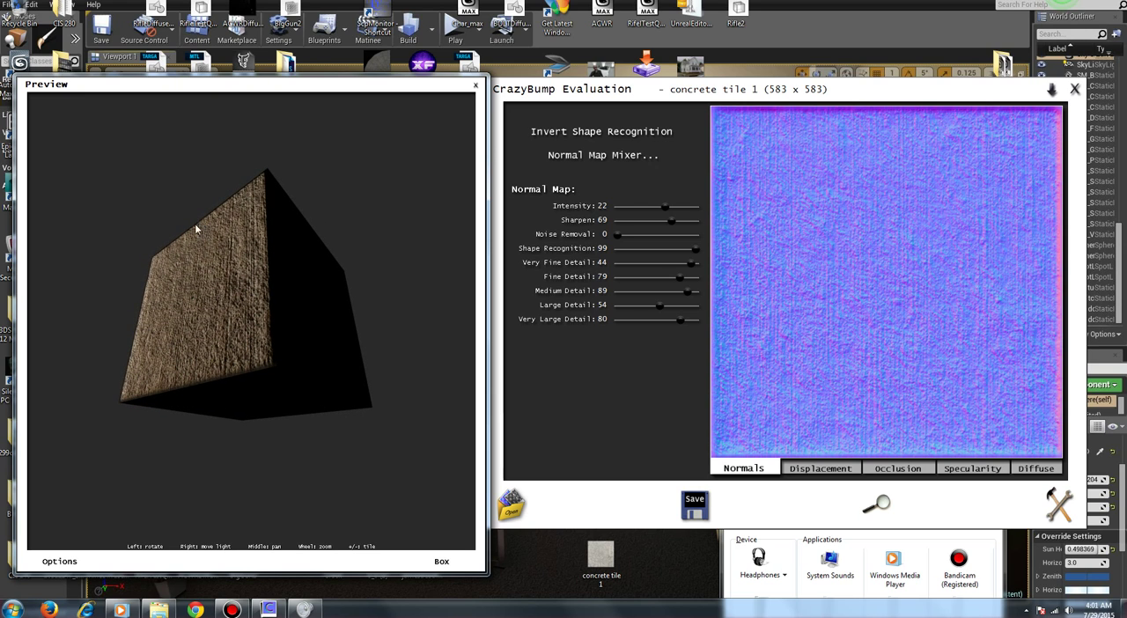
Step: Rotate the box preview back and forth to examine how the concrete face's normal-map relief catches the light at different tilts
mouse_move(186, 335)
left_mouse_down()
mouse_move(331, 300)
mouse_move(234, 302)
mouse_move(270, 387)
mouse_move(255, 382)
mouse_move(213, 420)
mouse_move(249, 323)
mouse_move(151, 335)
mouse_move(317, 337)
mouse_move(291, 332)
mouse_move(378, 311)
mouse_move(249, 279)
mouse_move(206, 294)
mouse_move(187, 327)
left_mouse_up()
left_click_drag(228, 380, 163, 308)
left_click_drag(235, 346, 254, 236)
left_click_drag(209, 314, 194, 376)
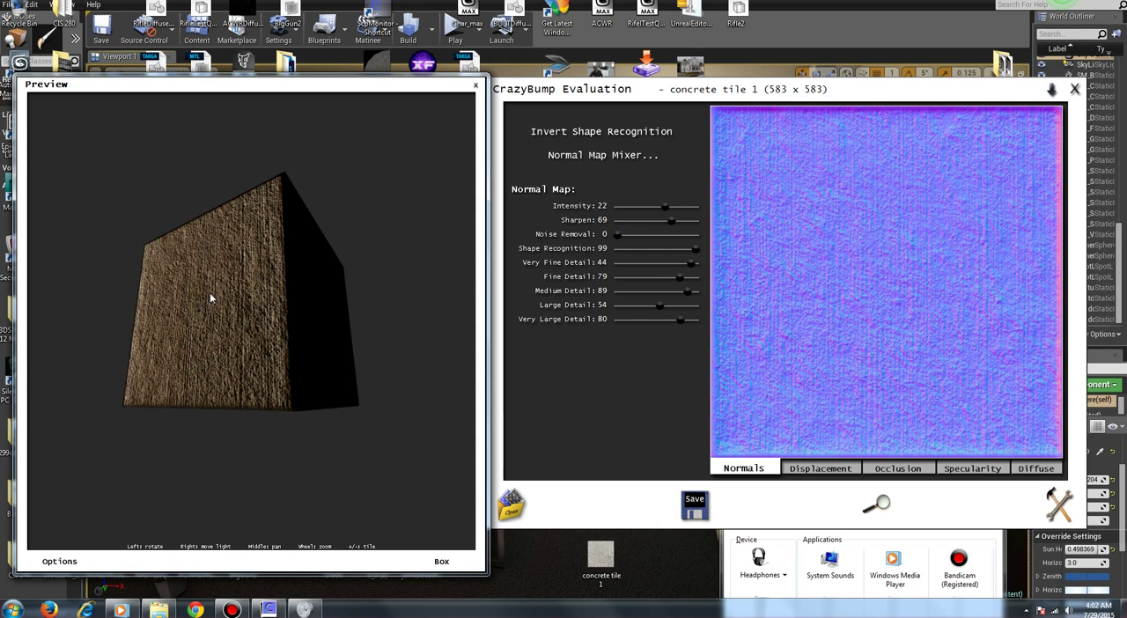
left_click_drag(221, 297, 214, 385)
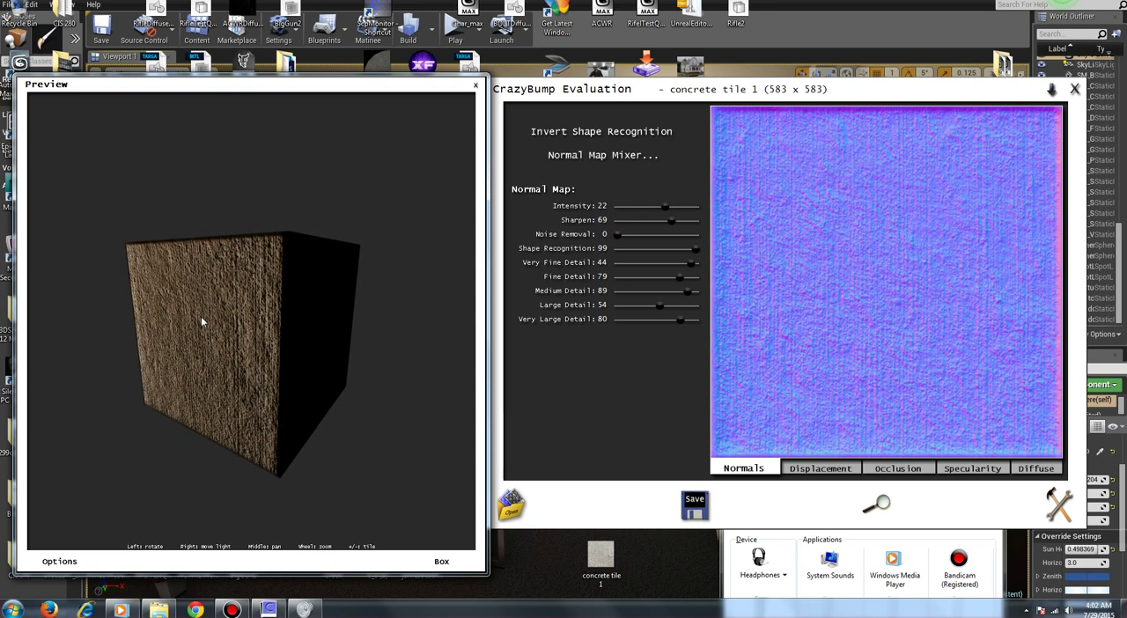
left_click_drag(201, 322, 238, 339)
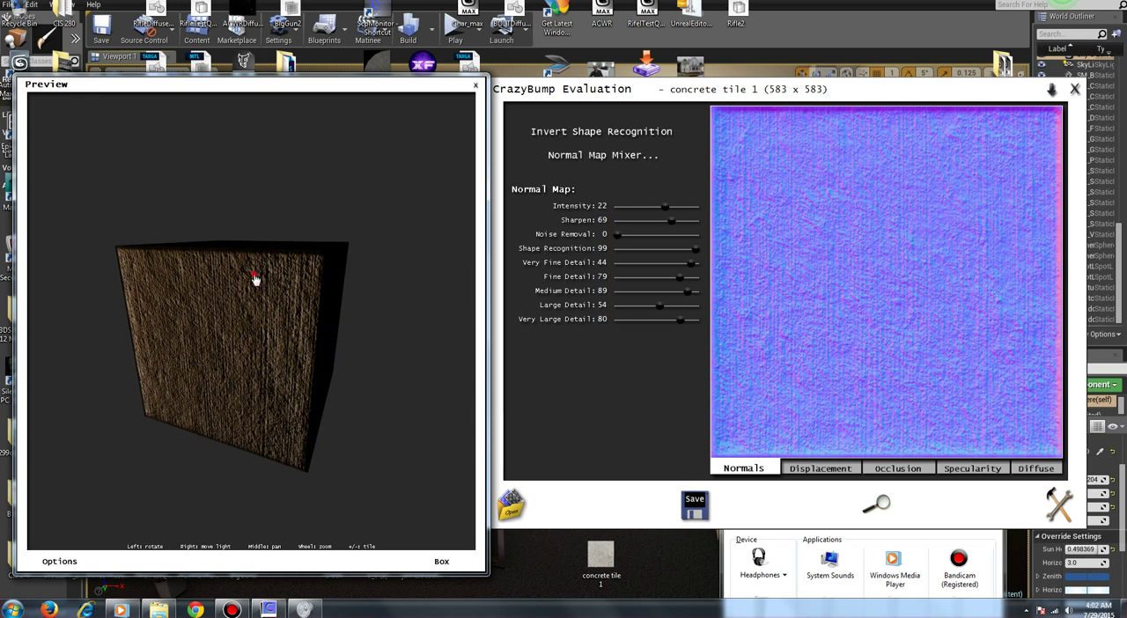
left_click_drag(256, 282, 316, 197)
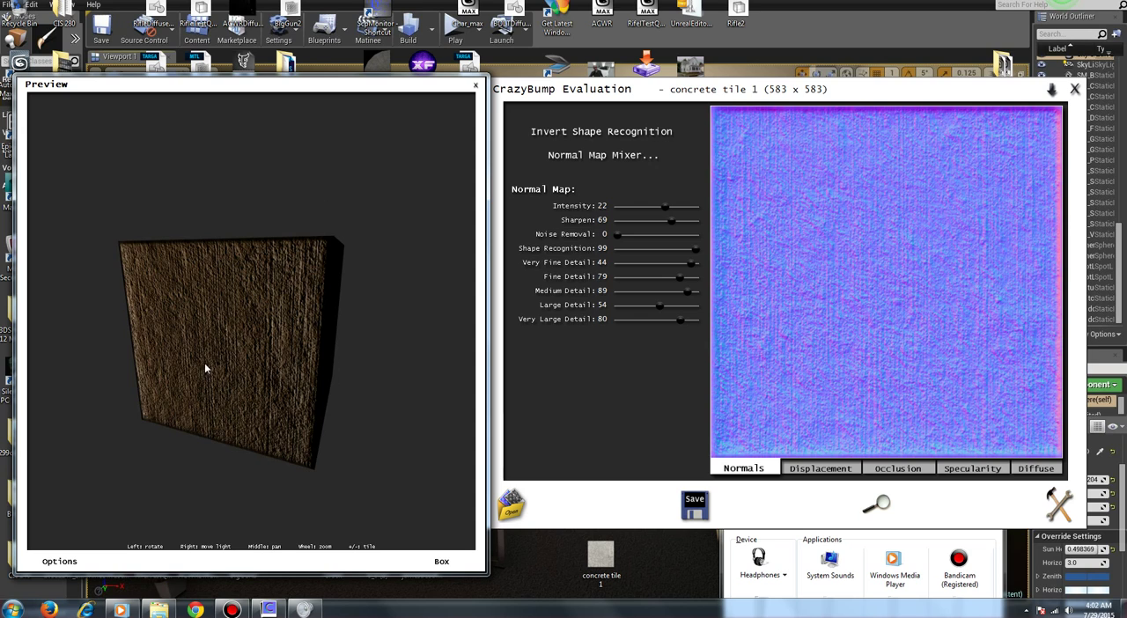
left_click_drag(204, 368, 185, 344)
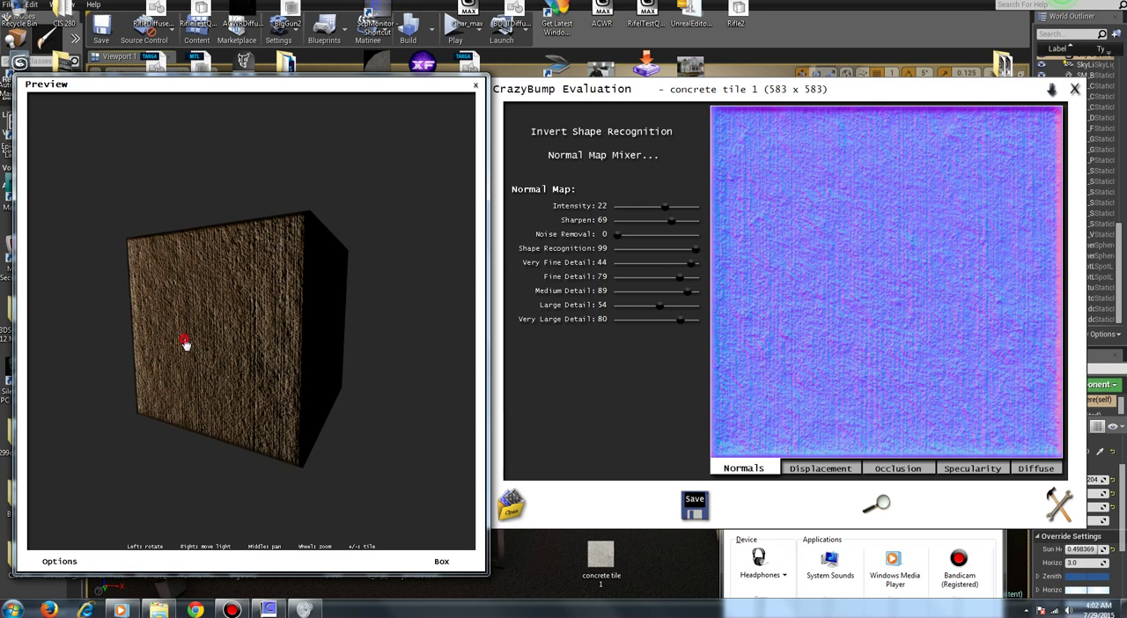
left_click_drag(184, 341, 247, 248)
left_click_drag(268, 341, 226, 392)
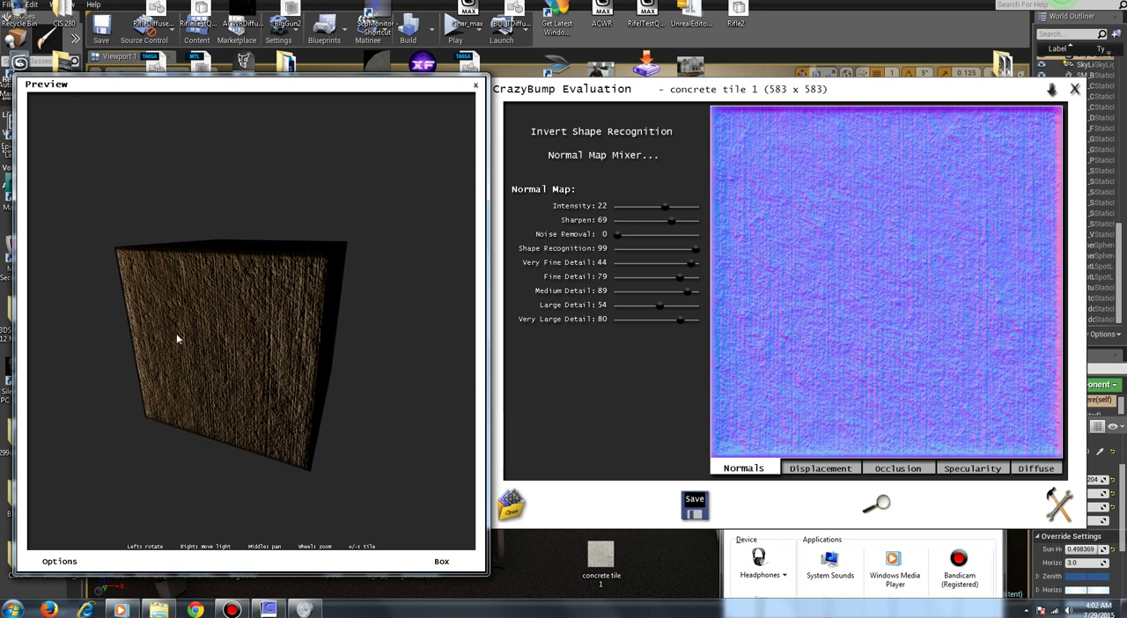
left_click_drag(176, 339, 249, 294)
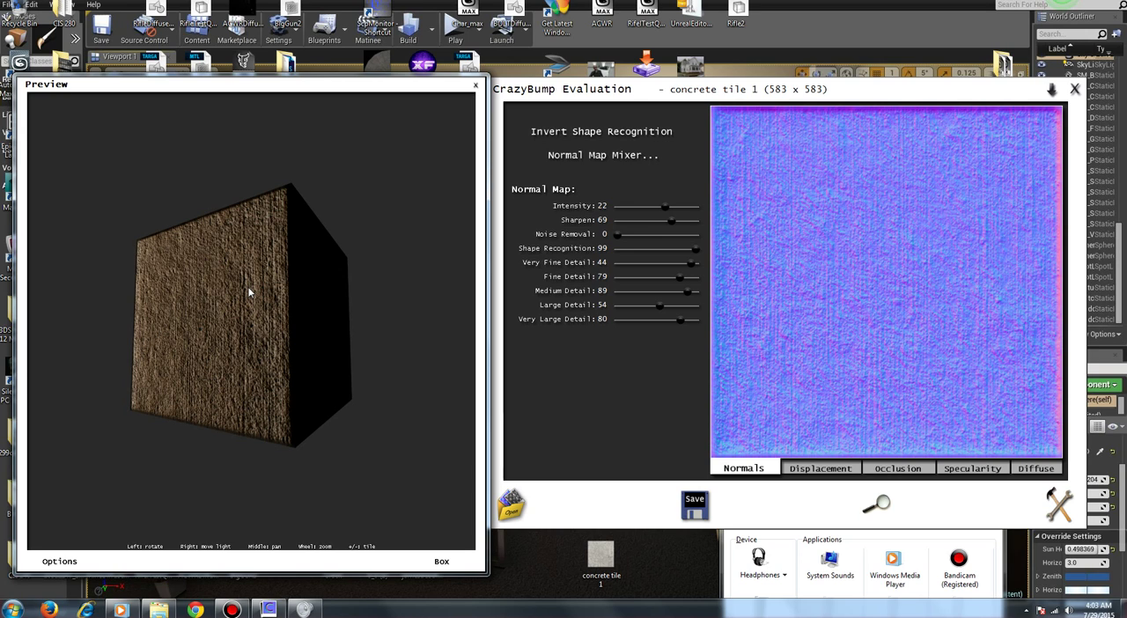
left_click_drag(247, 305, 223, 345)
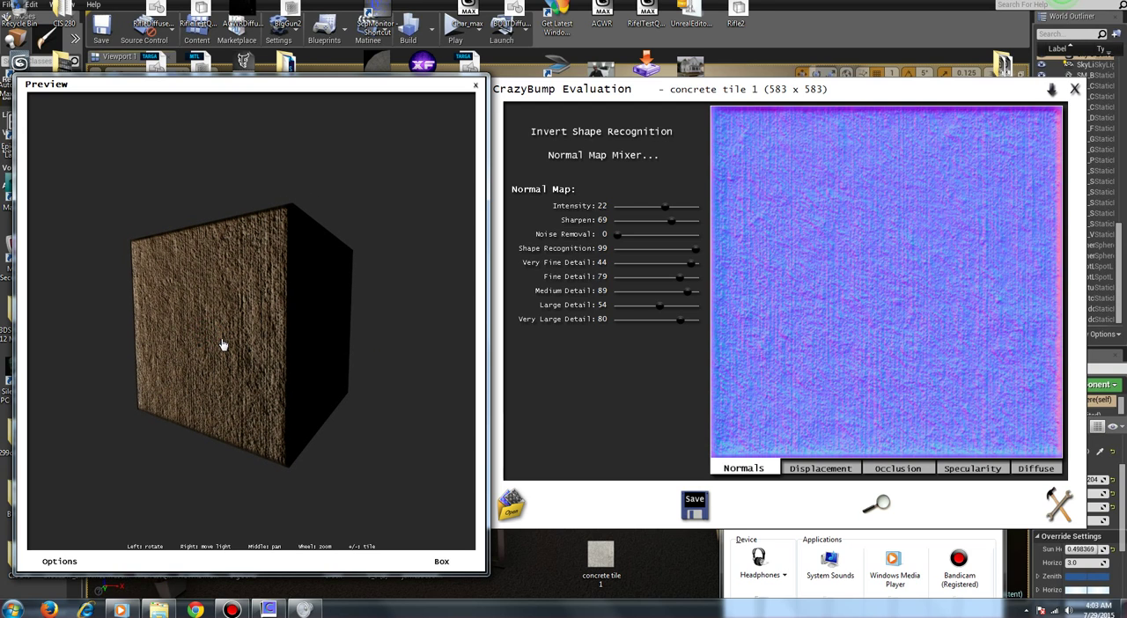